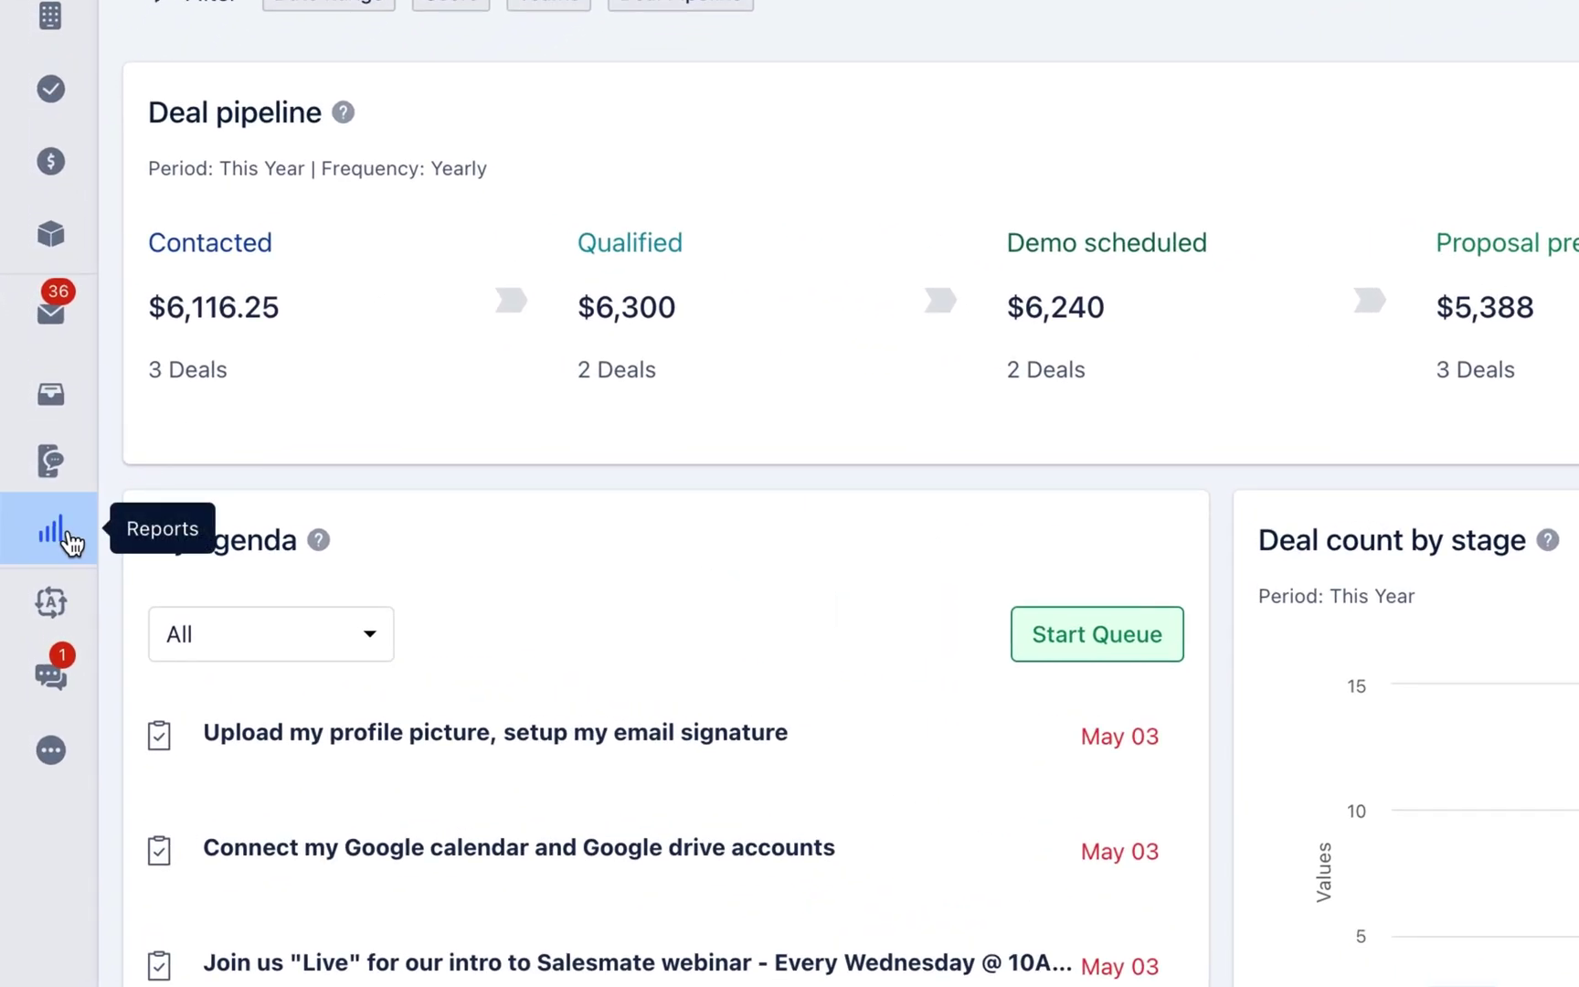
# Create a new report named 'Deal By Source' with description 'Deal Performance this year'
pyautogui.click(68, 539)
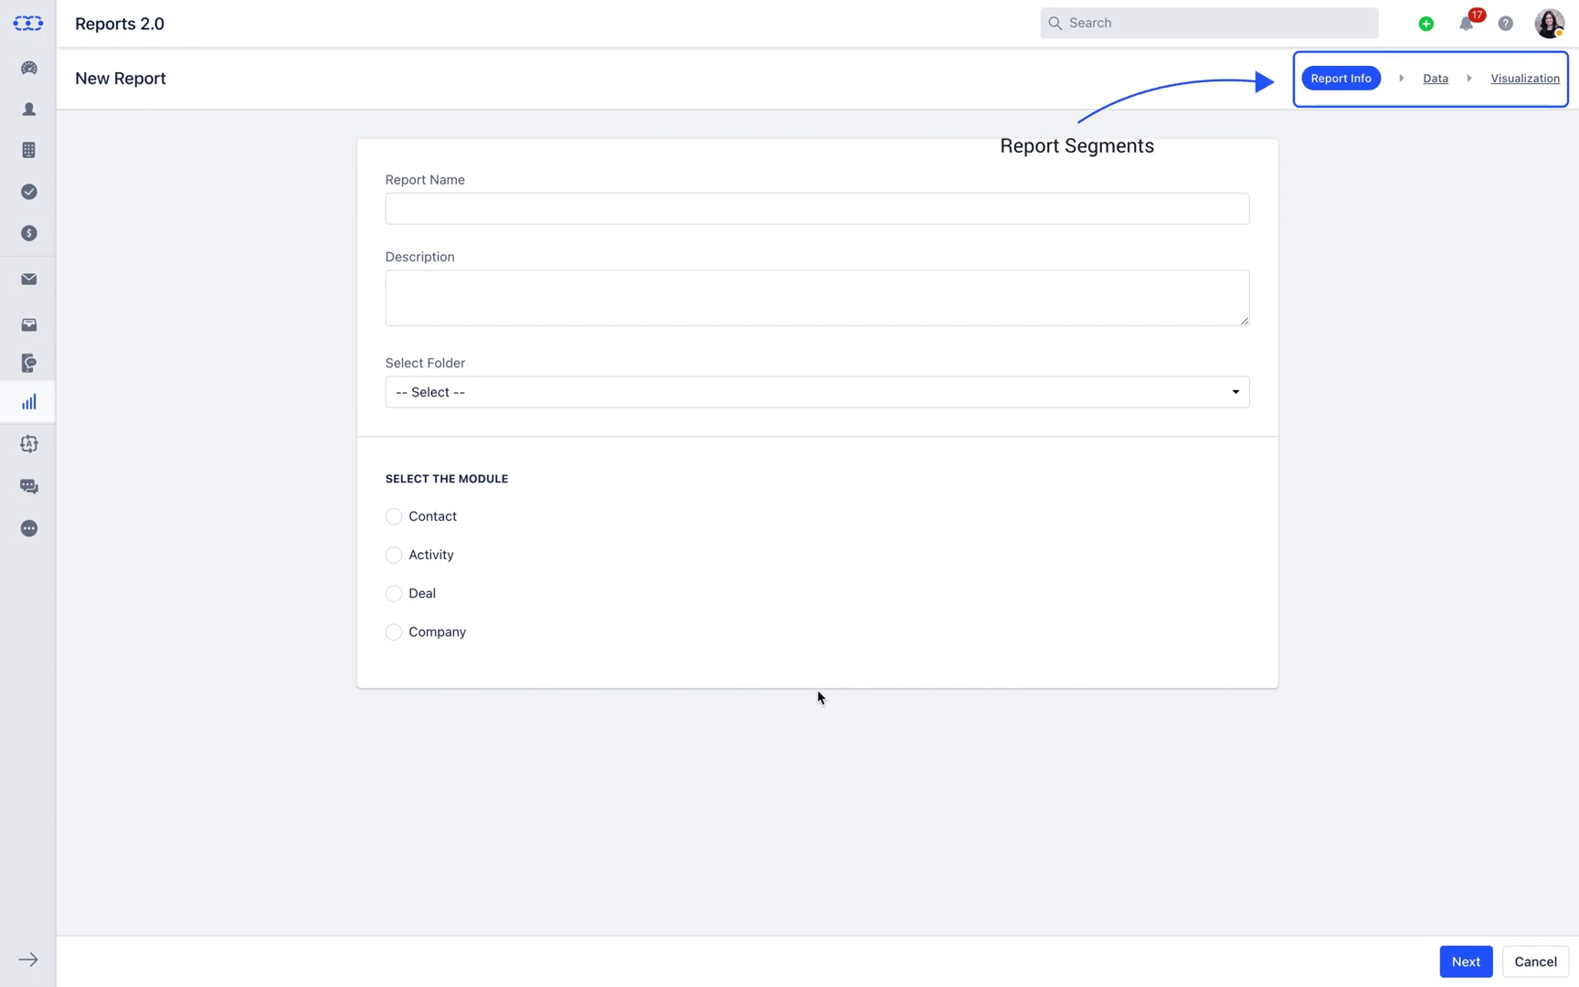
pyautogui.write('D')
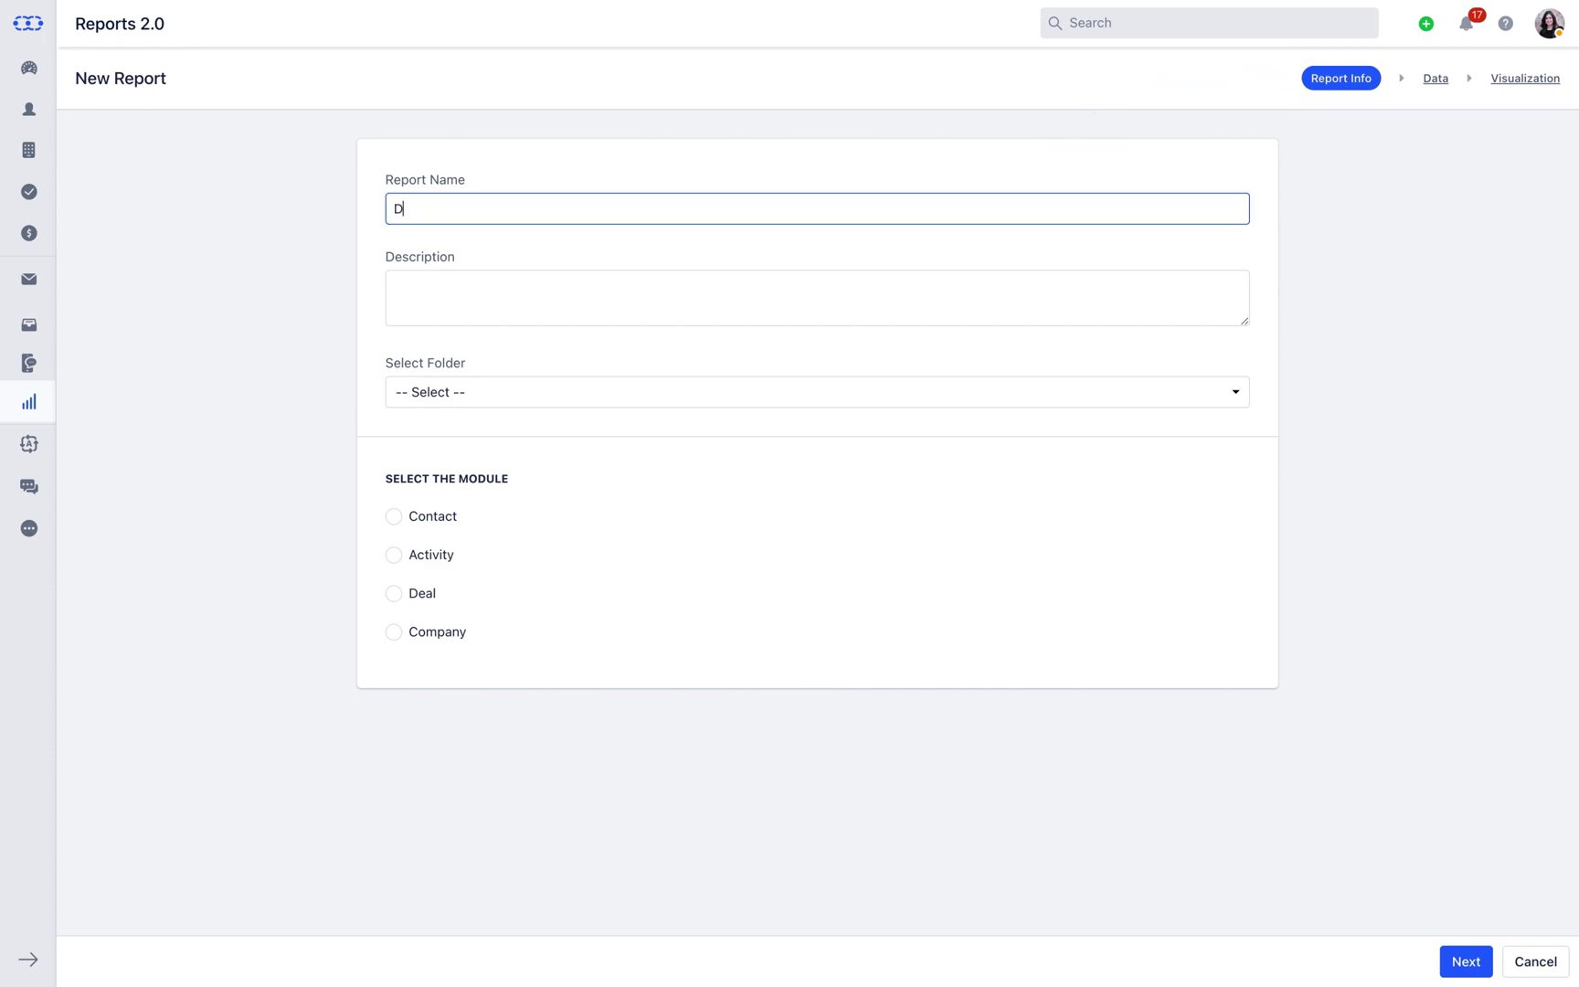
pyautogui.write('eal By Source')
pyautogui.click(429, 294)
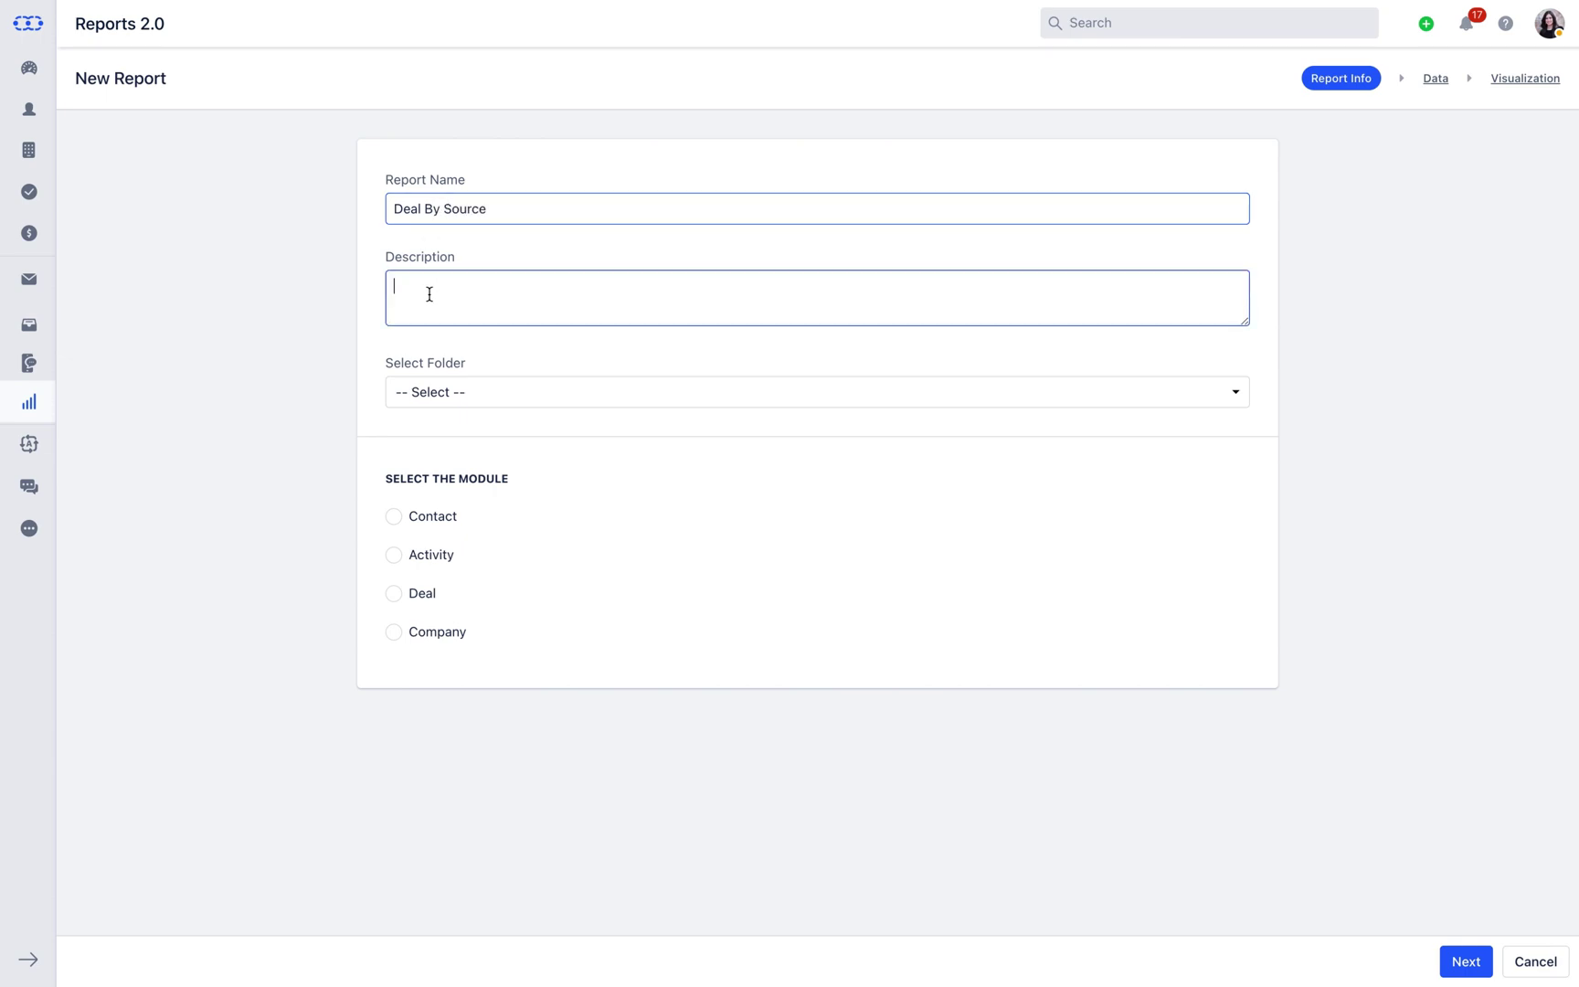
pyautogui.write('Deal Performance this year')
# File the report in the Sales Team folder, based on the Deal module with related Contact
pyautogui.click(430, 409)
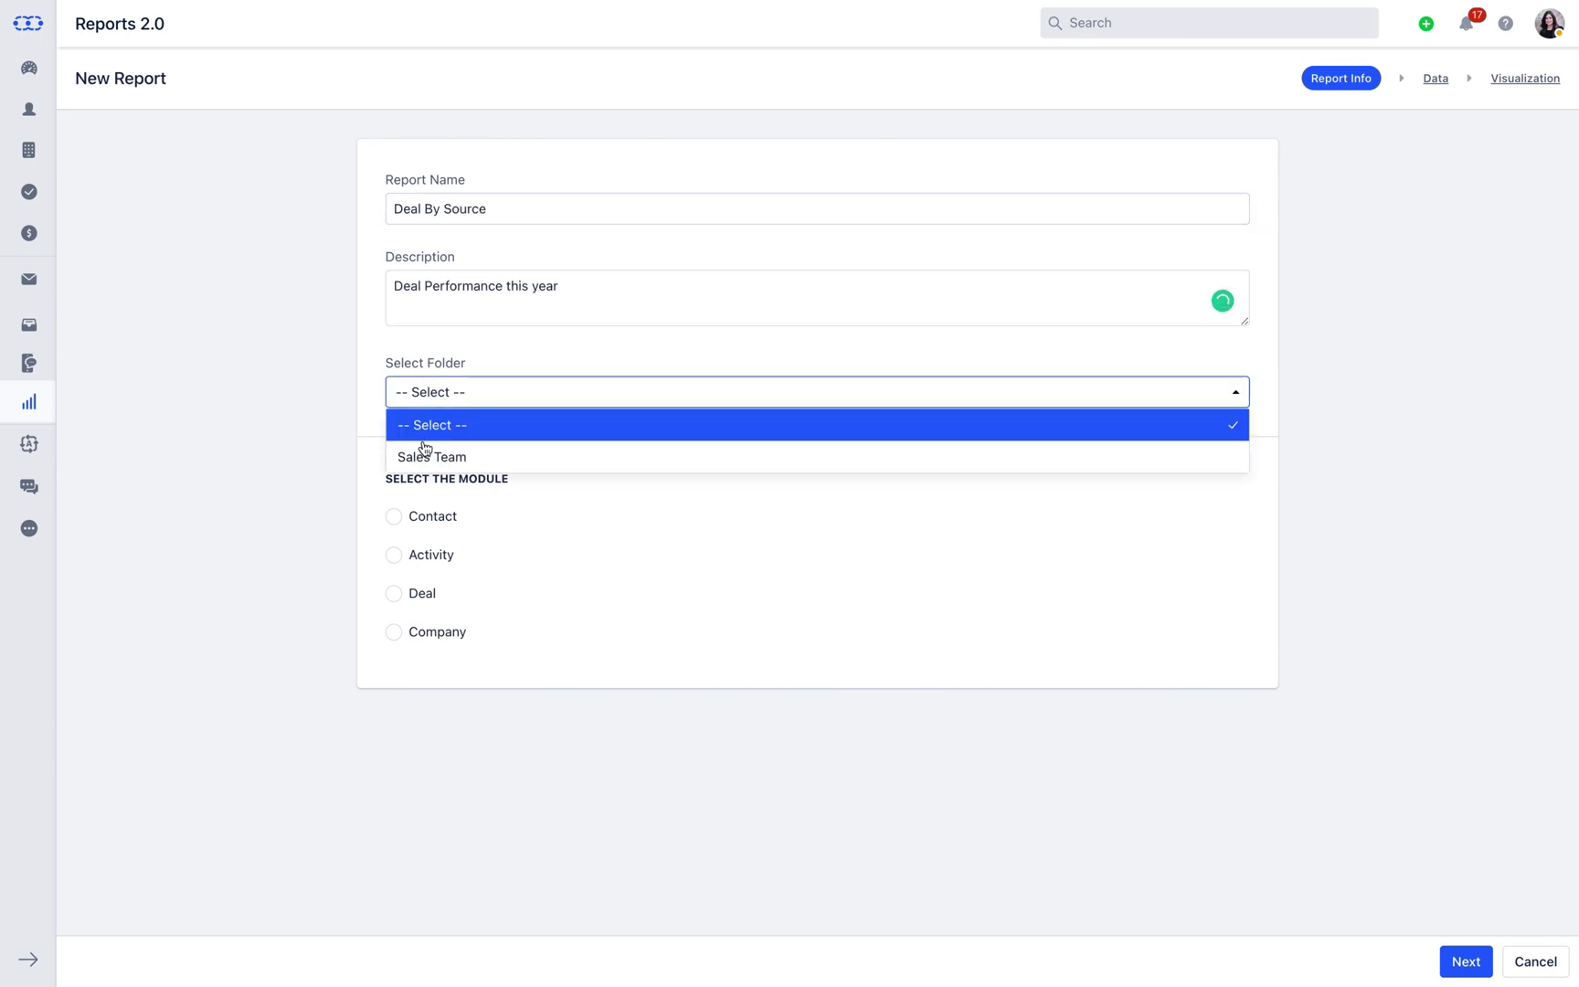
pyautogui.click(424, 459)
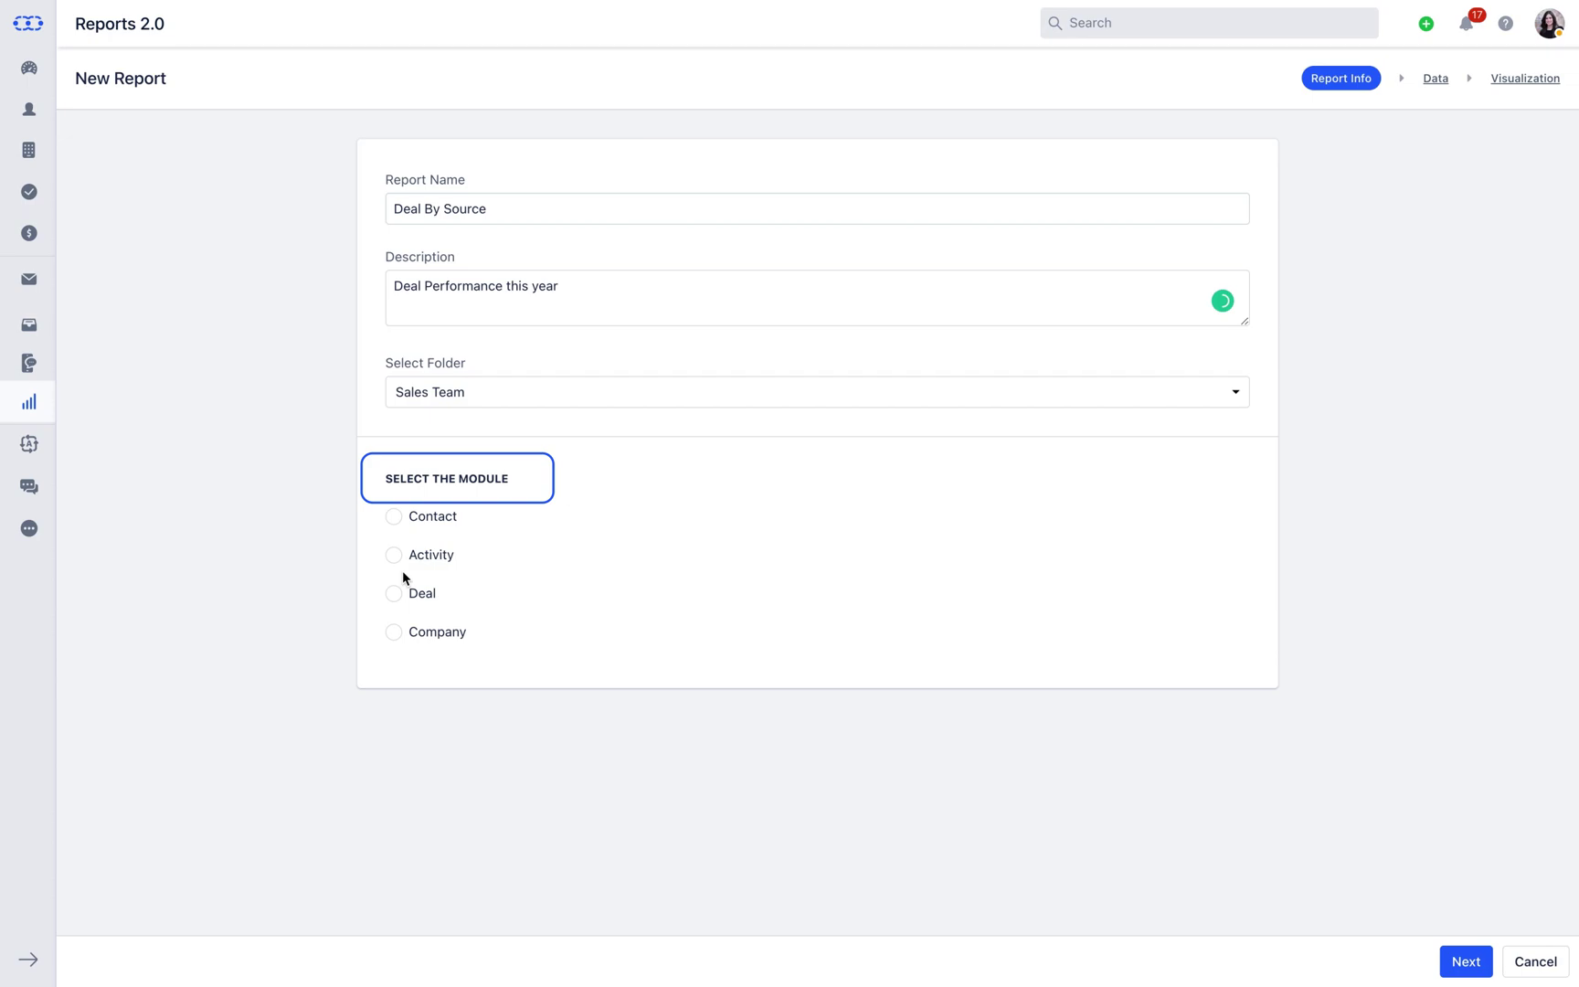
pyautogui.click(395, 595)
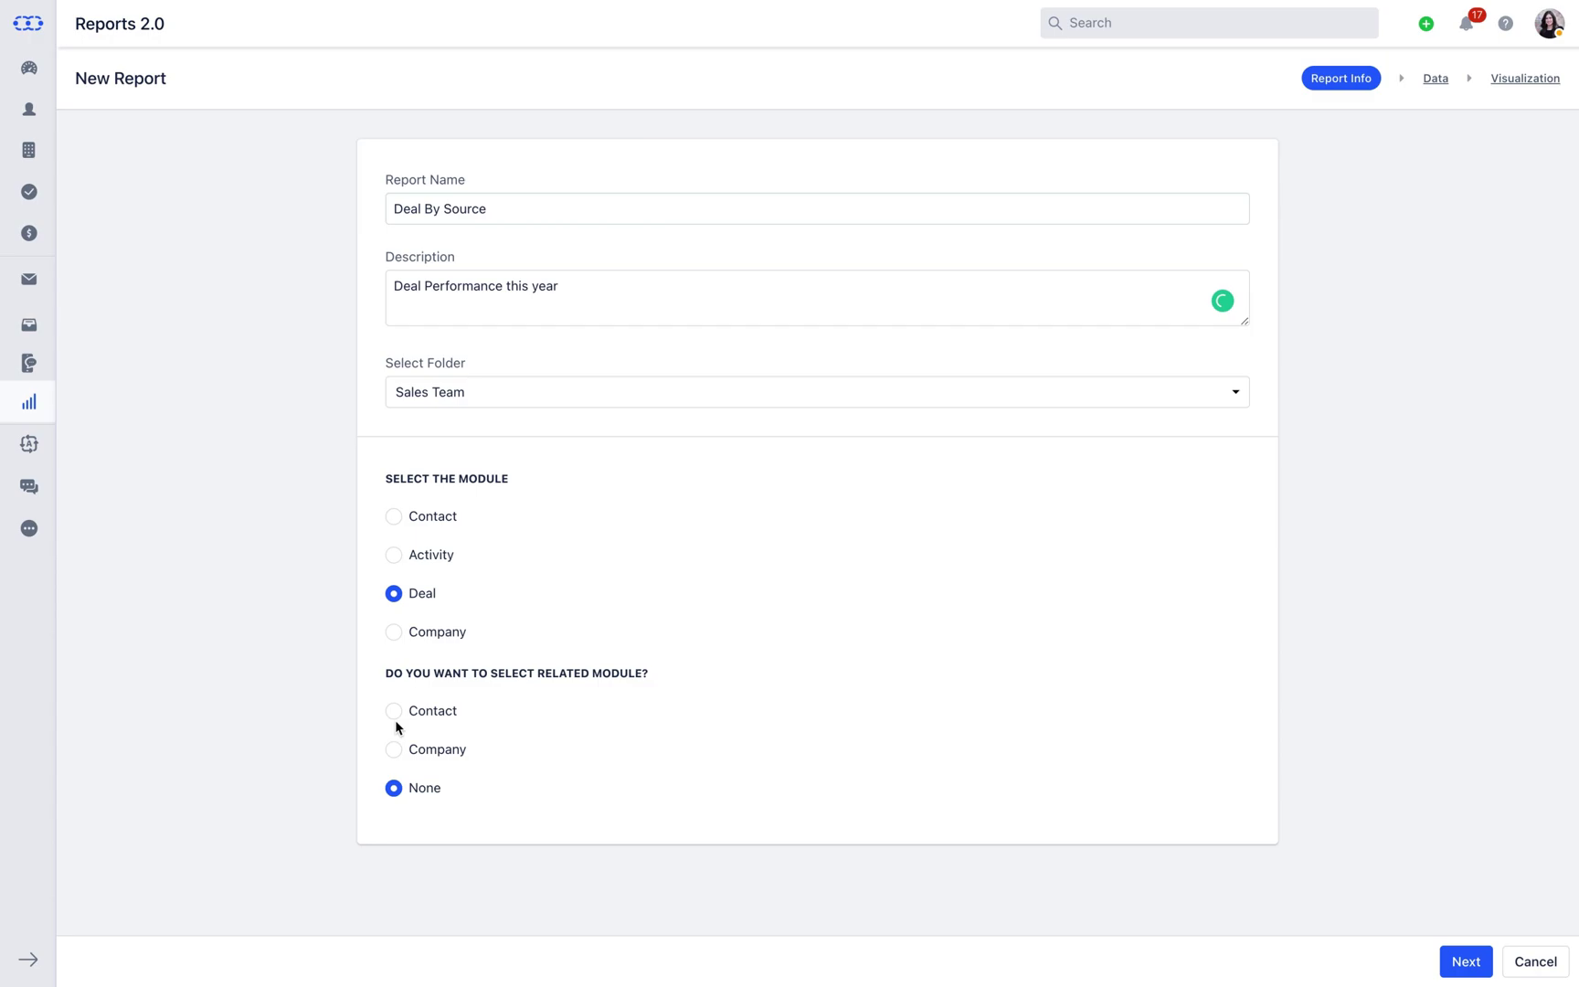
pyautogui.click(393, 711)
pyautogui.click(1464, 961)
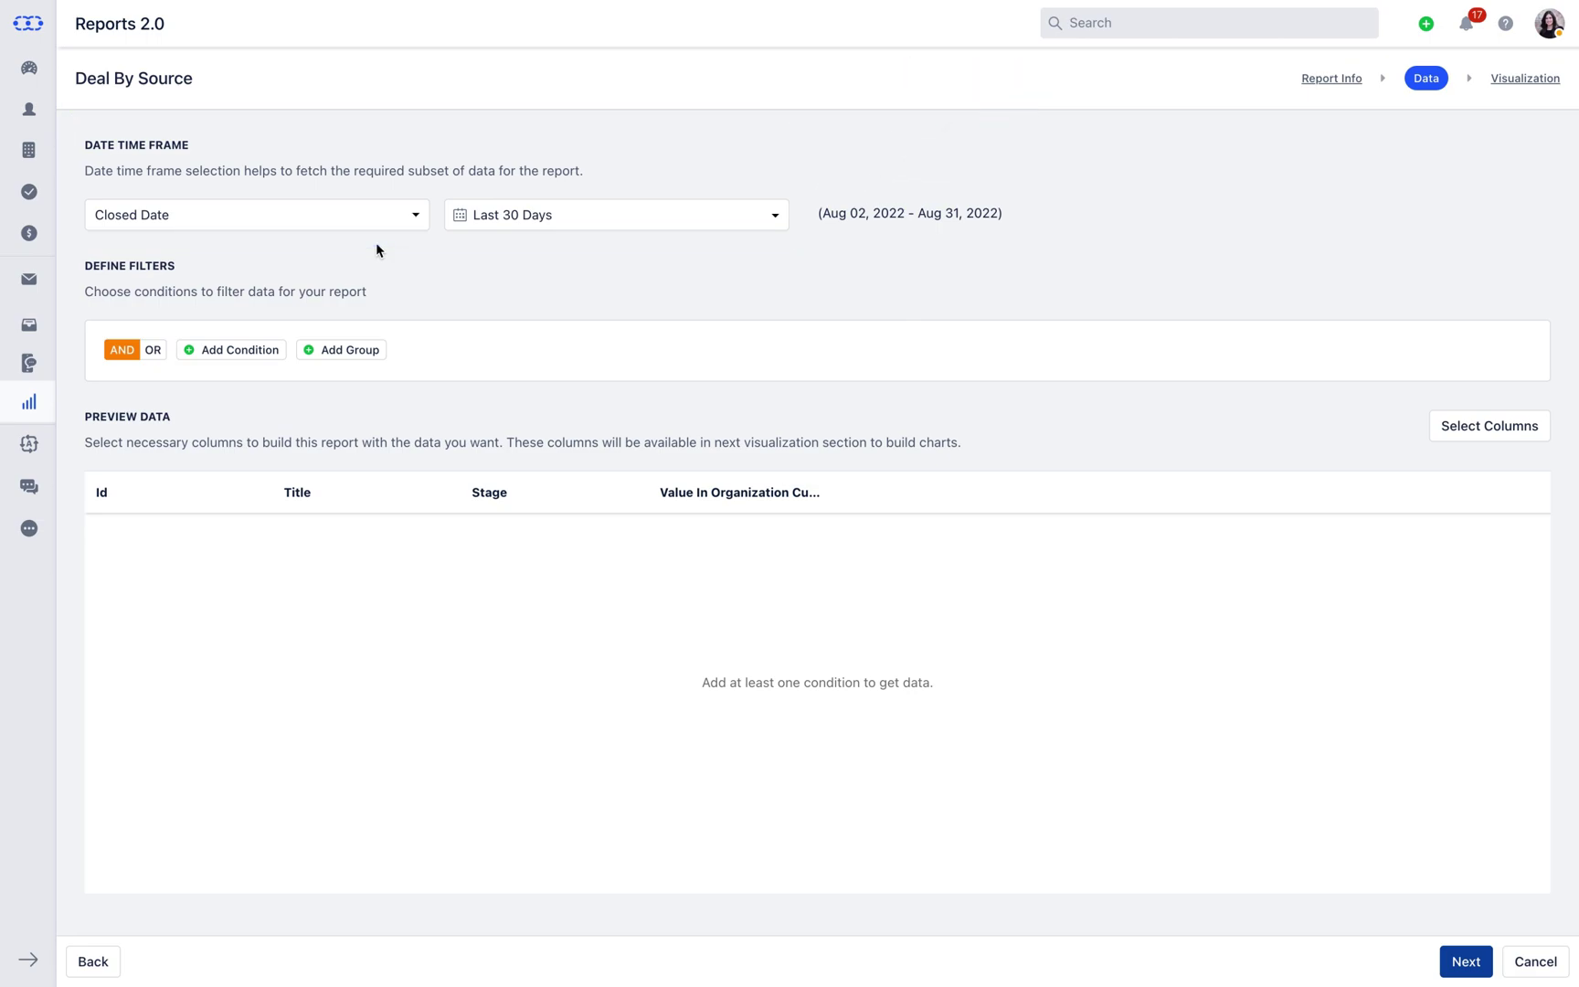
# Set the date time frame to Estimated Close Date over This Year (Jan 01 – Dec 31, 2022)
pyautogui.click(369, 229)
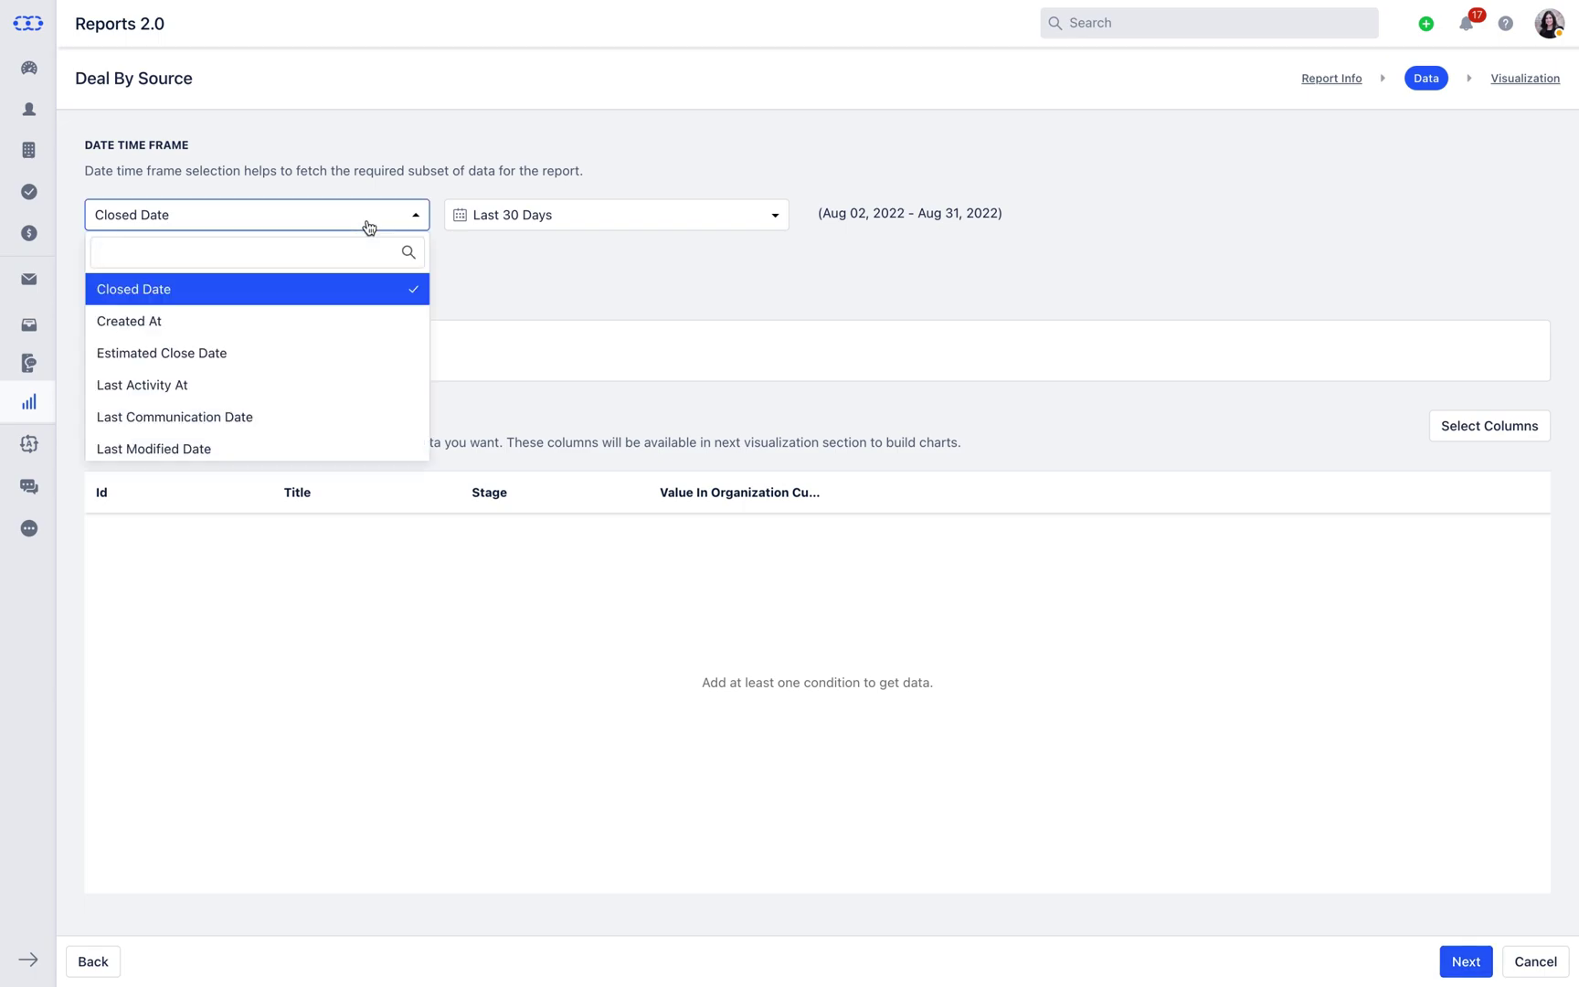
pyautogui.write('est')
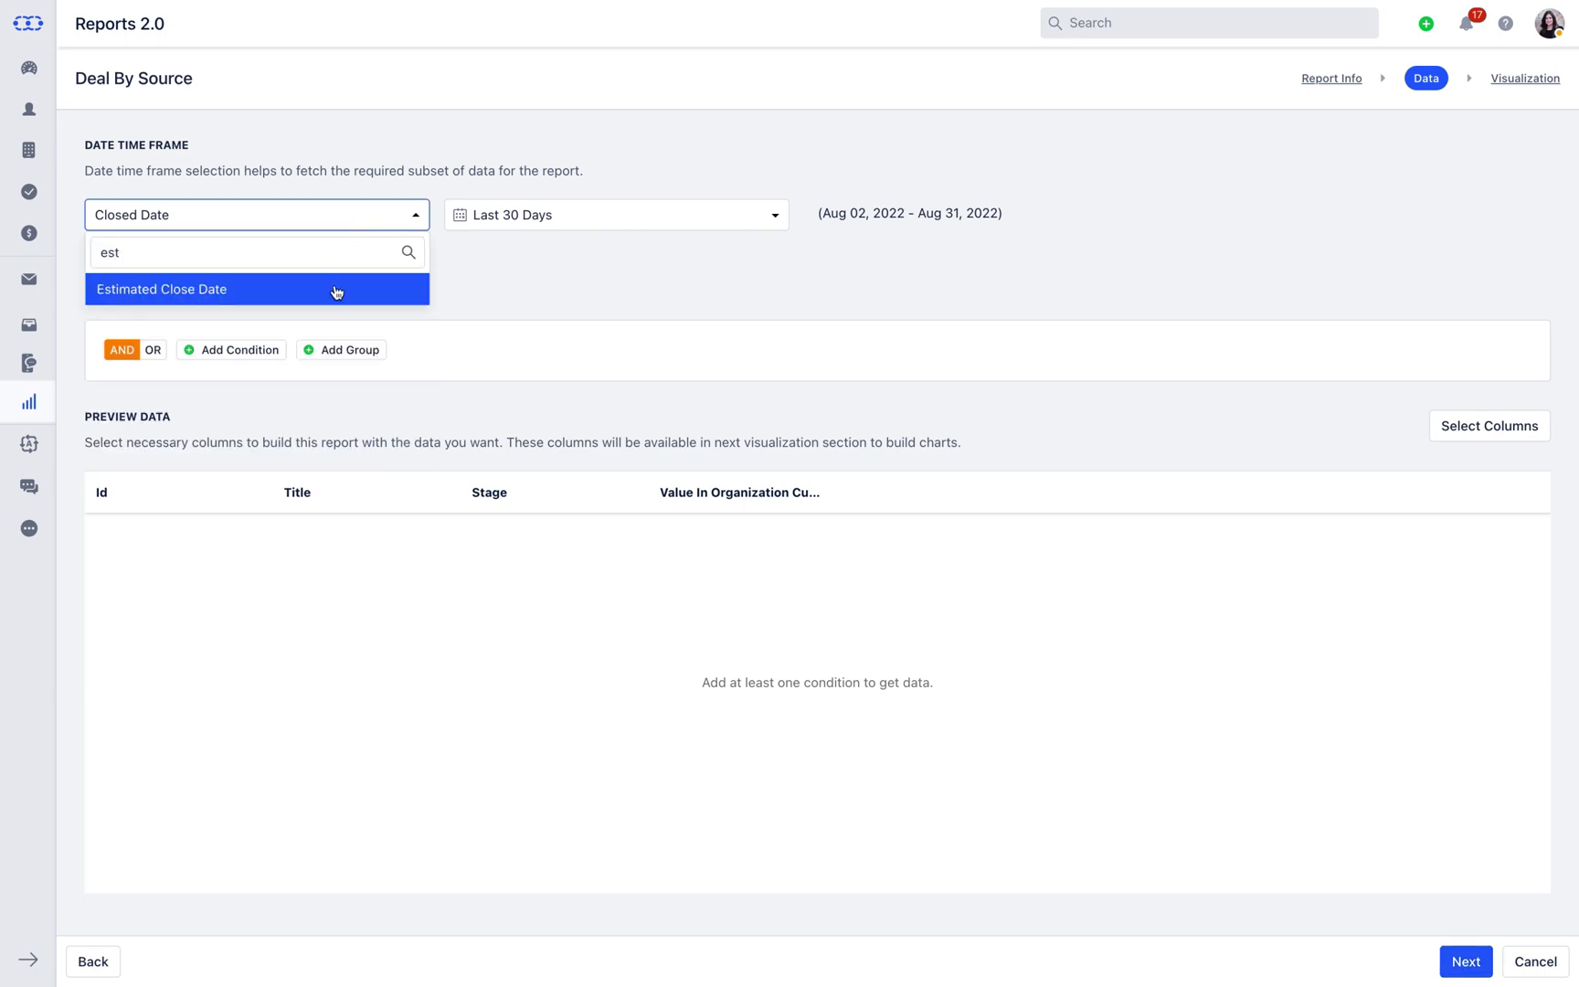
pyautogui.click(337, 290)
pyautogui.click(530, 215)
pyautogui.scroll(-1, 706, 402)
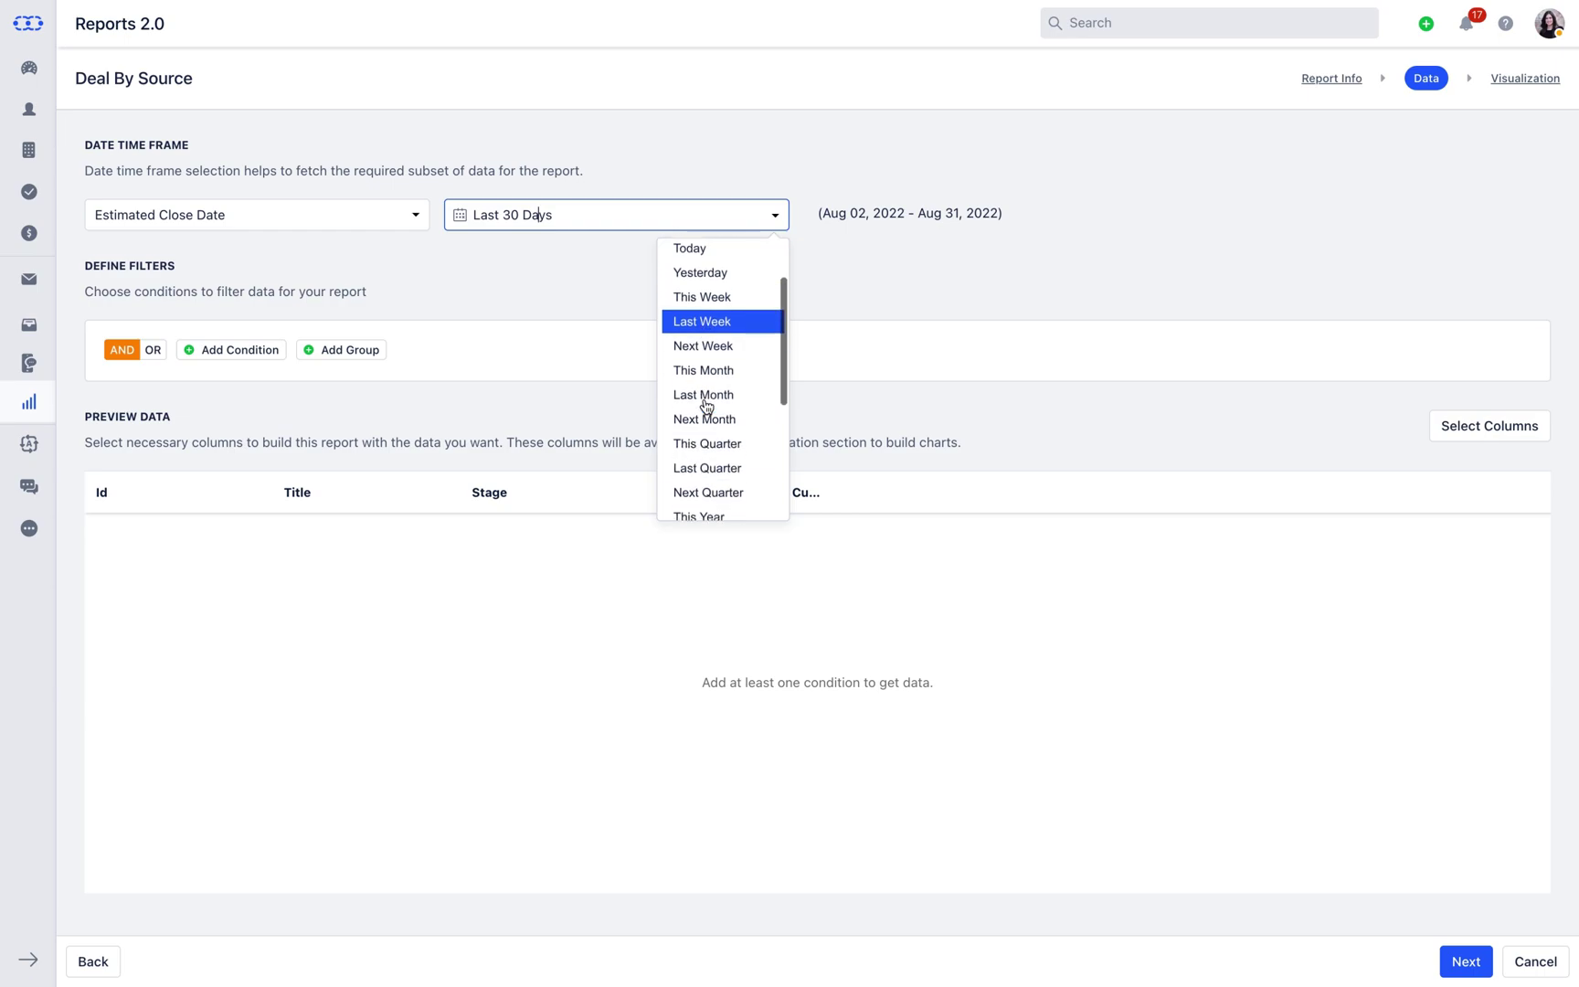
pyautogui.scroll(-3, 707, 406)
pyautogui.click(704, 430)
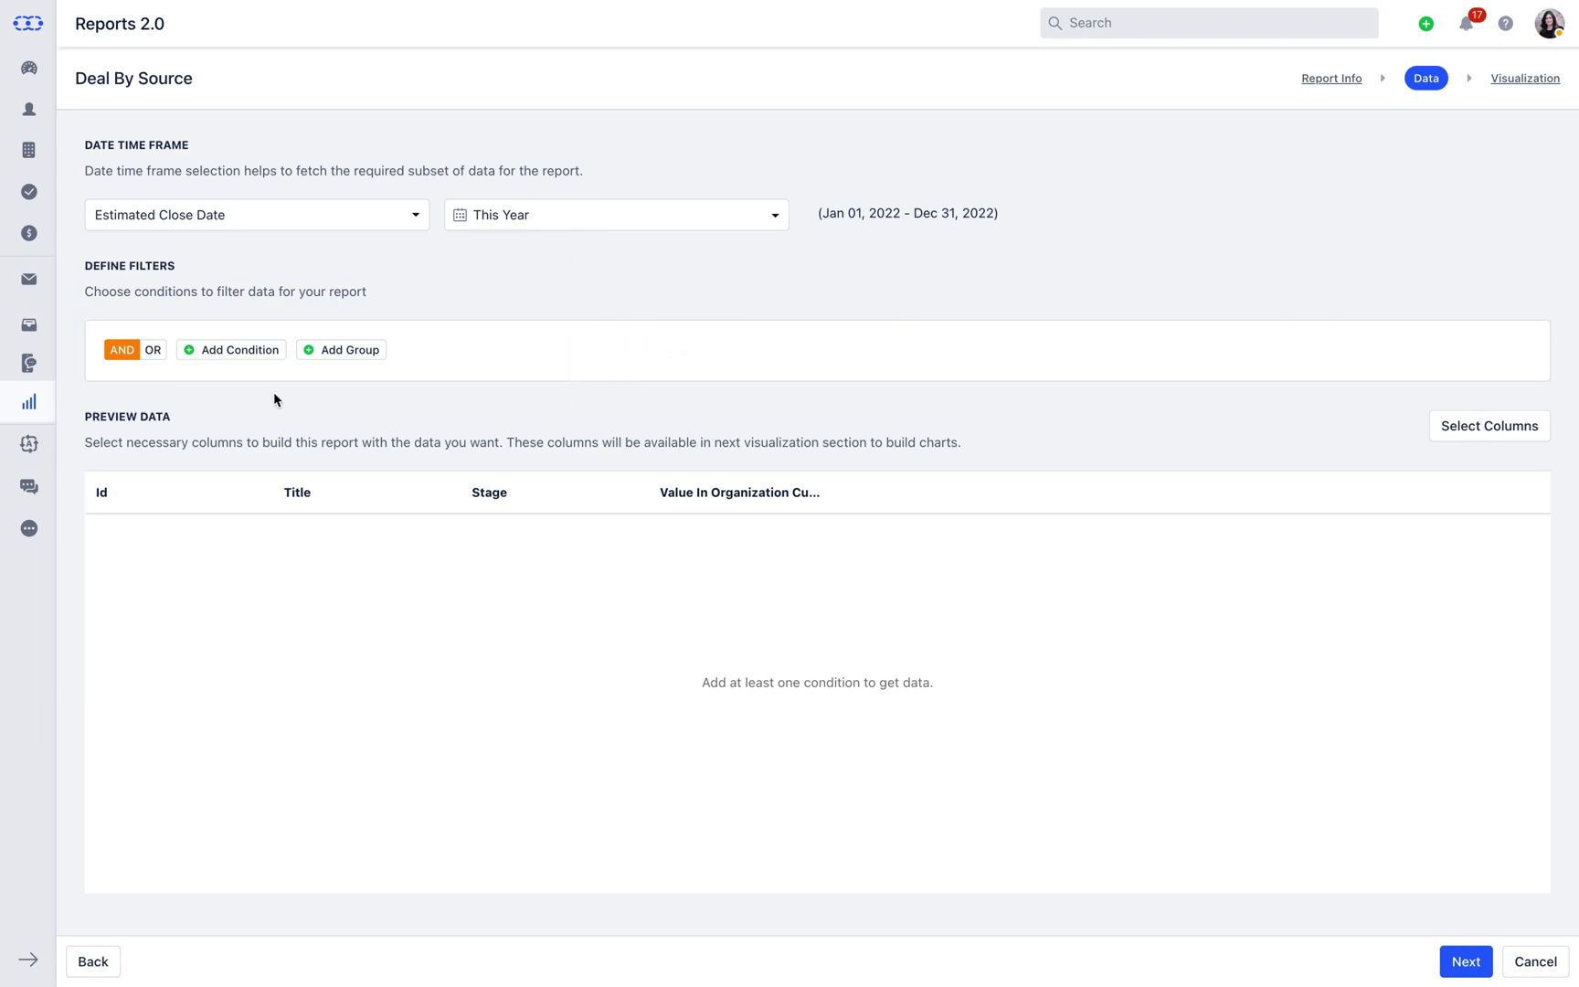
# Add a filter condition requiring the deal Title to be not Empty
pyautogui.click(239, 349)
pyautogui.click(241, 399)
pyautogui.click(213, 542)
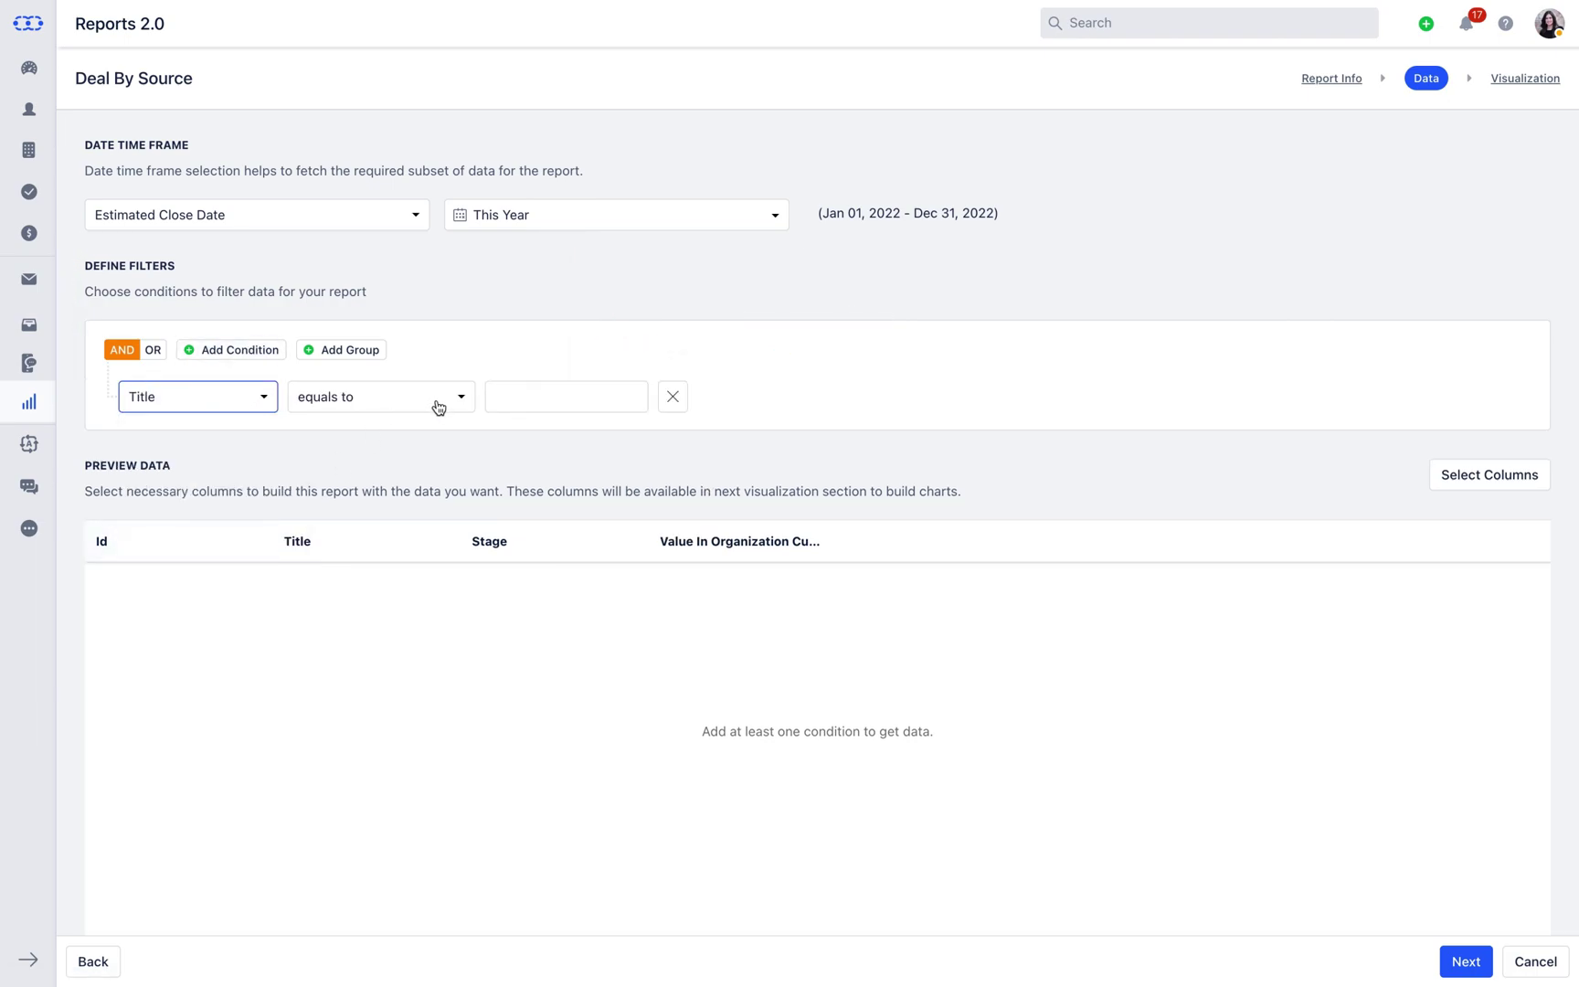
pyautogui.click(441, 399)
pyautogui.scroll(-2, 402, 603)
pyautogui.click(402, 628)
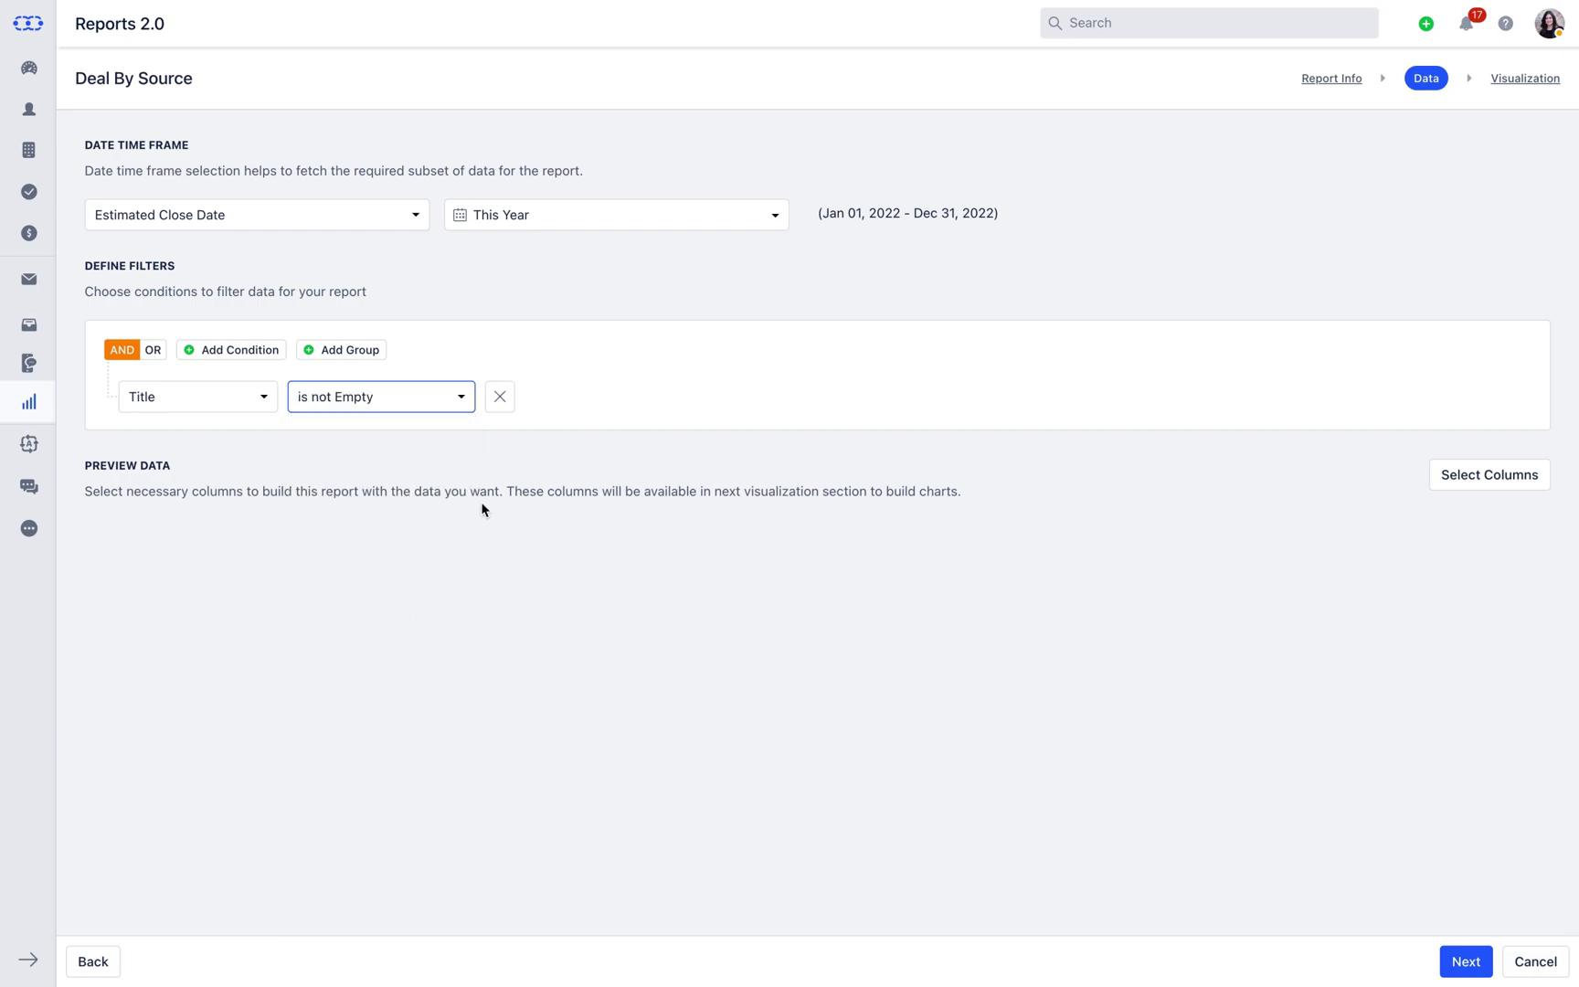
# Add a second condition: deal Type equals Prospect
pyautogui.click(250, 350)
pyautogui.click(213, 446)
pyautogui.write('type')
pyautogui.click(219, 554)
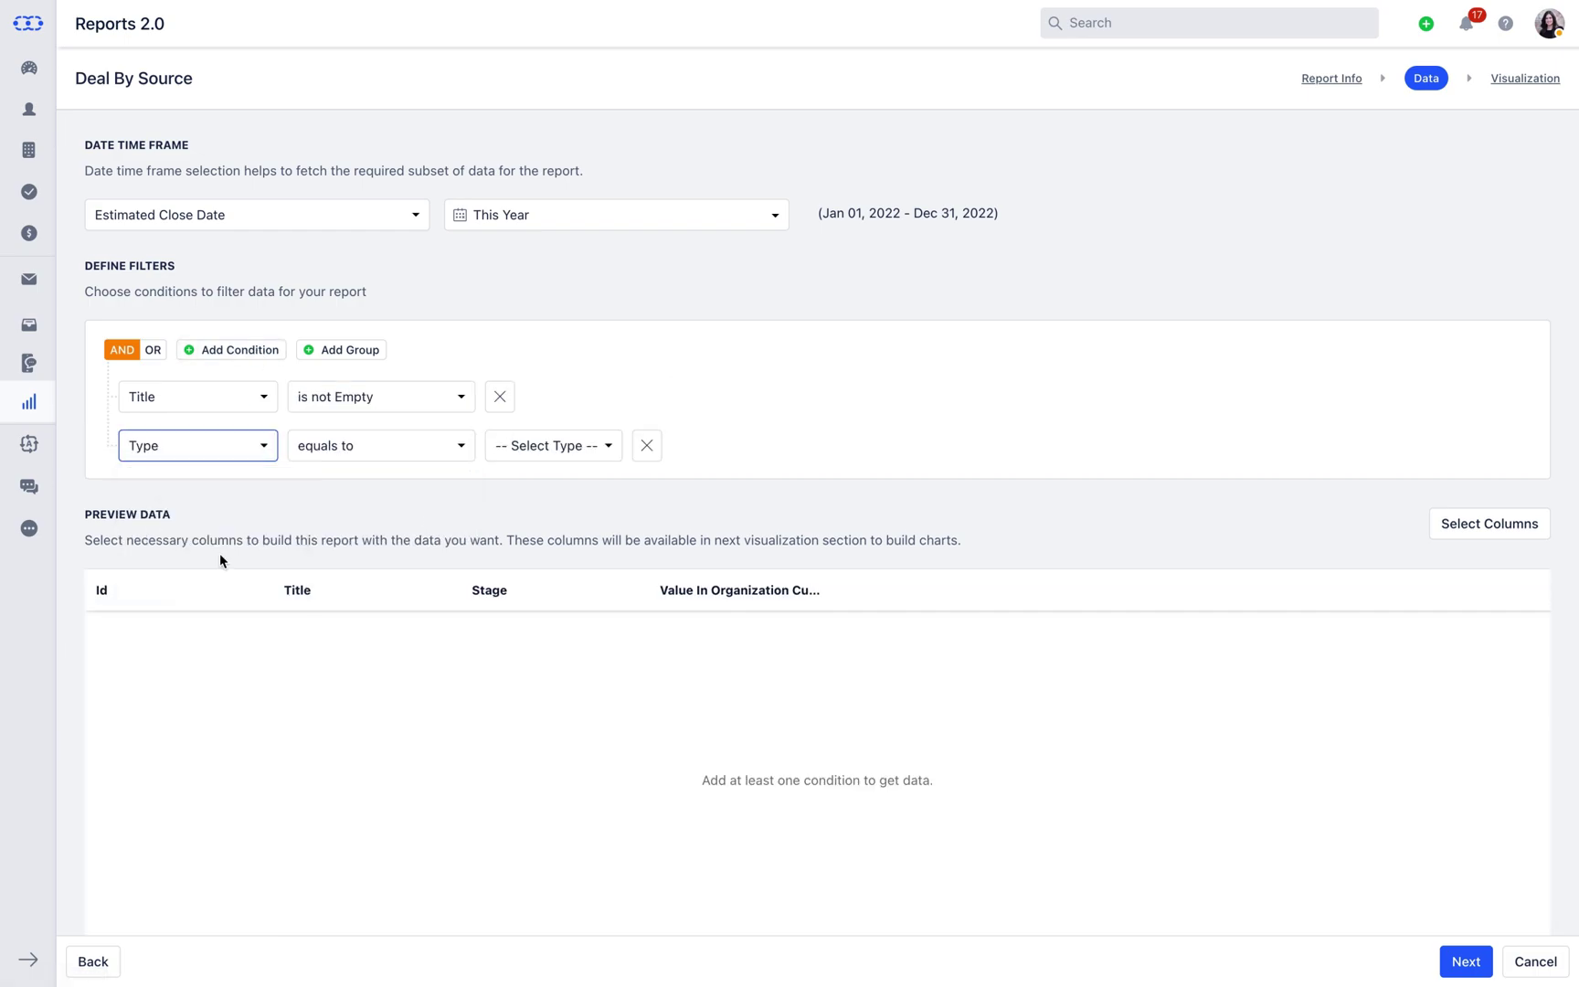
pyautogui.click(520, 447)
pyautogui.scroll(-2, 563, 628)
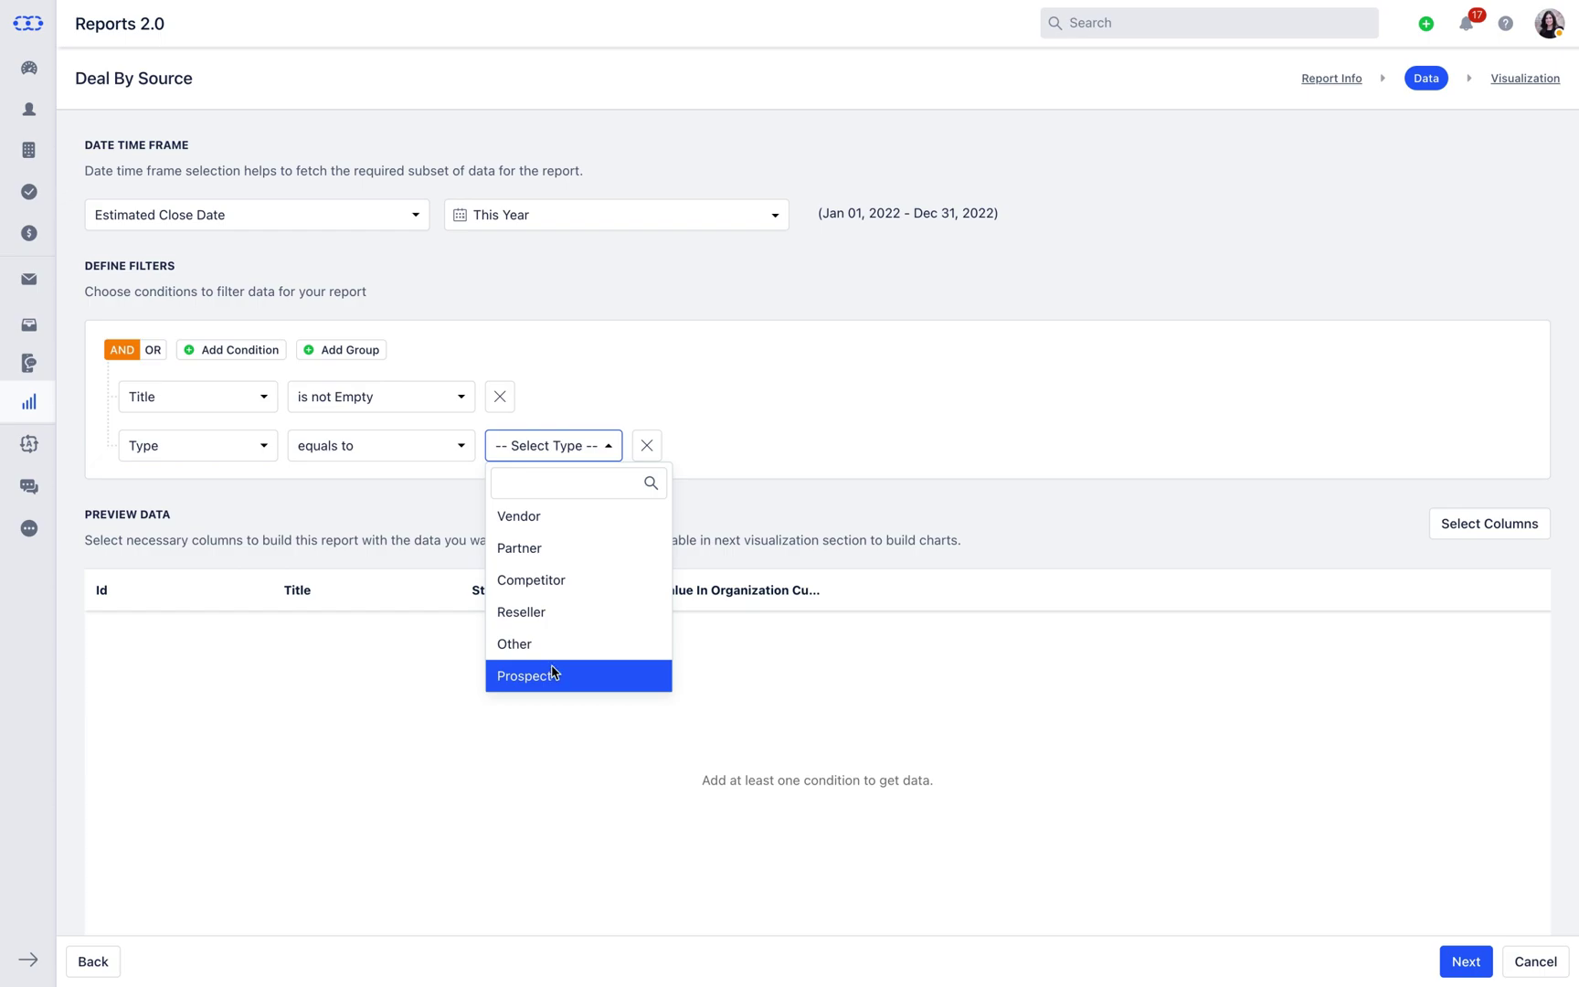
pyautogui.click(551, 668)
# Add a third condition: deal Source equals Ads
pyautogui.click(237, 350)
pyautogui.click(193, 494)
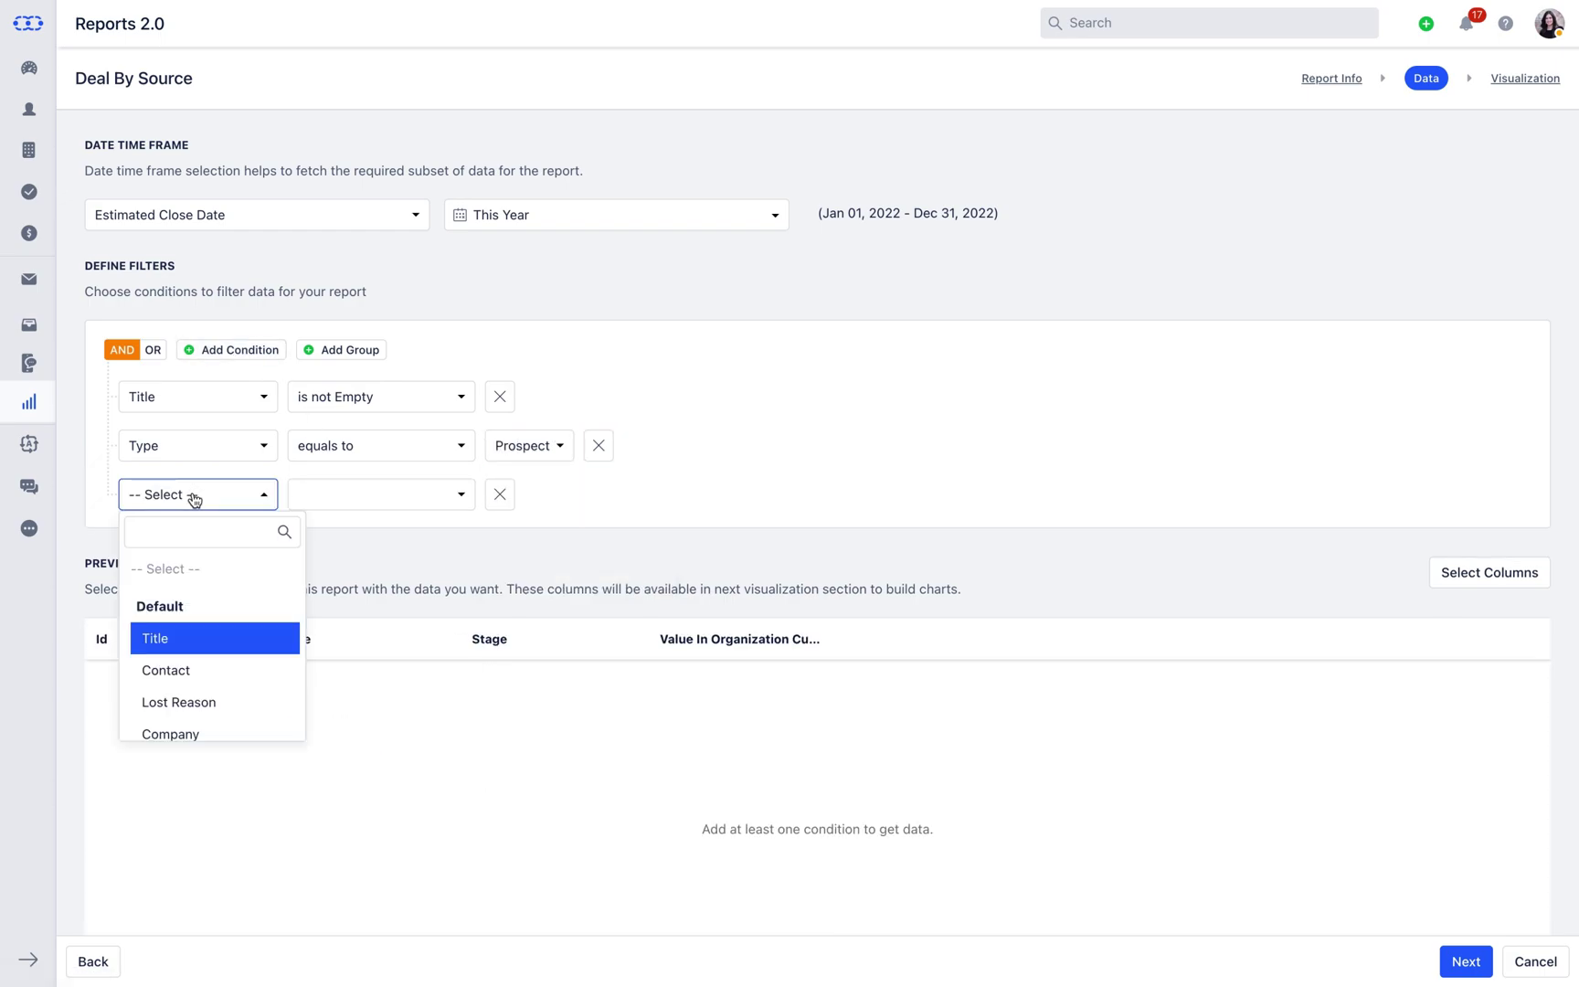
pyautogui.write('so')
pyautogui.click(174, 638)
pyautogui.click(546, 505)
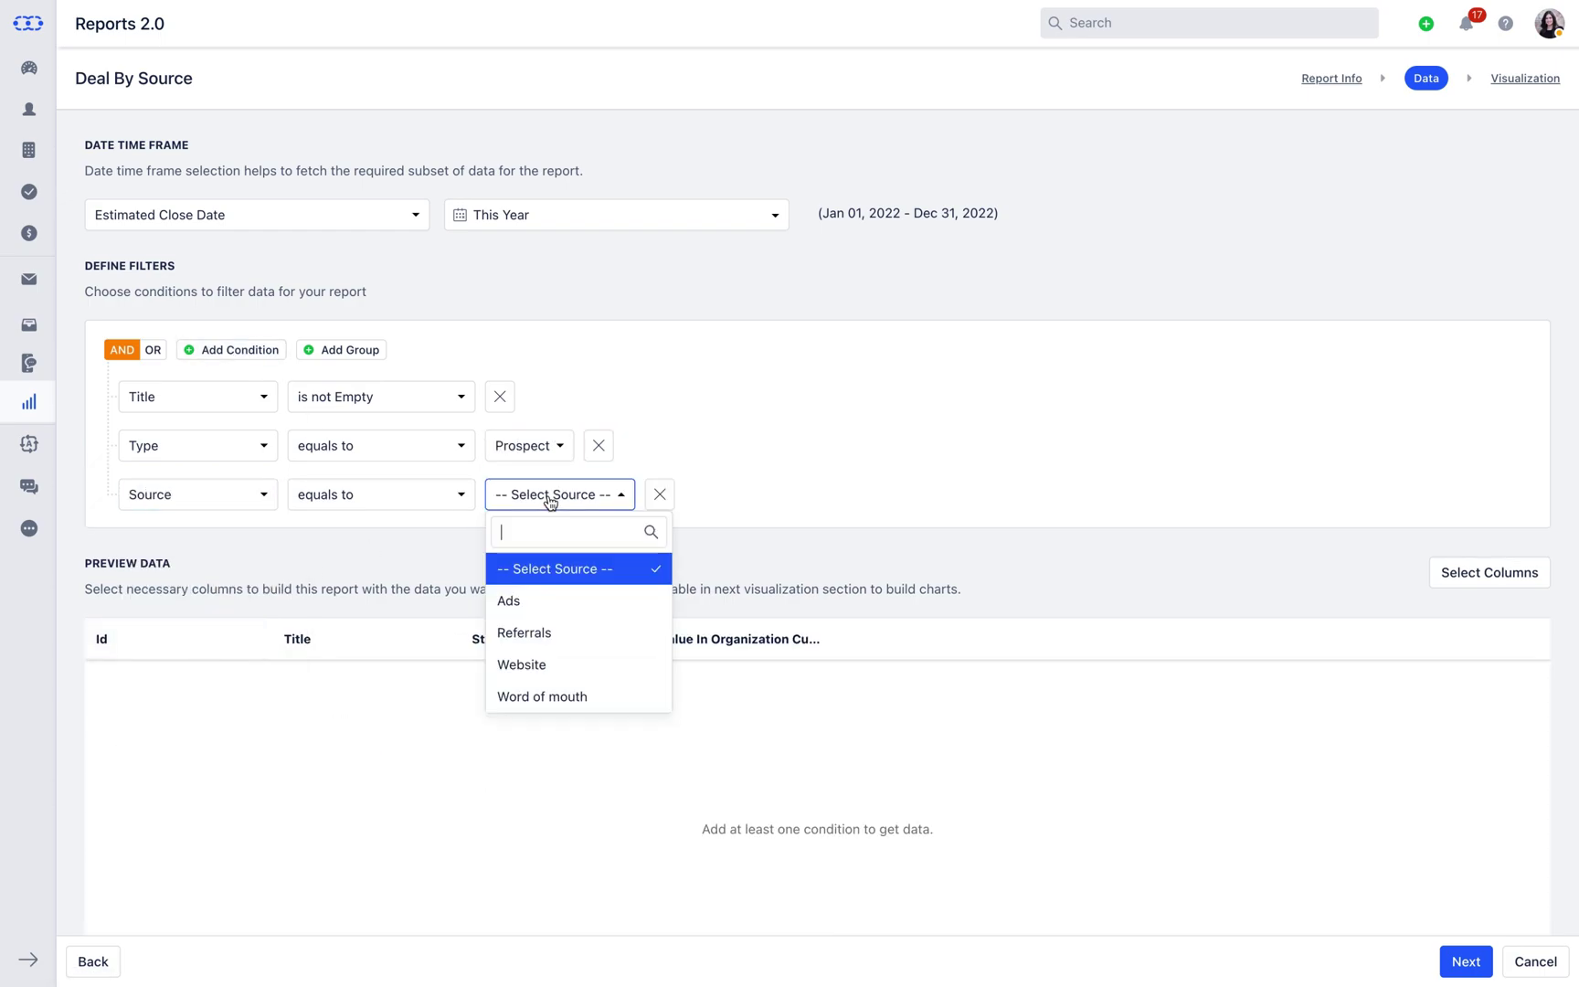
pyautogui.click(538, 597)
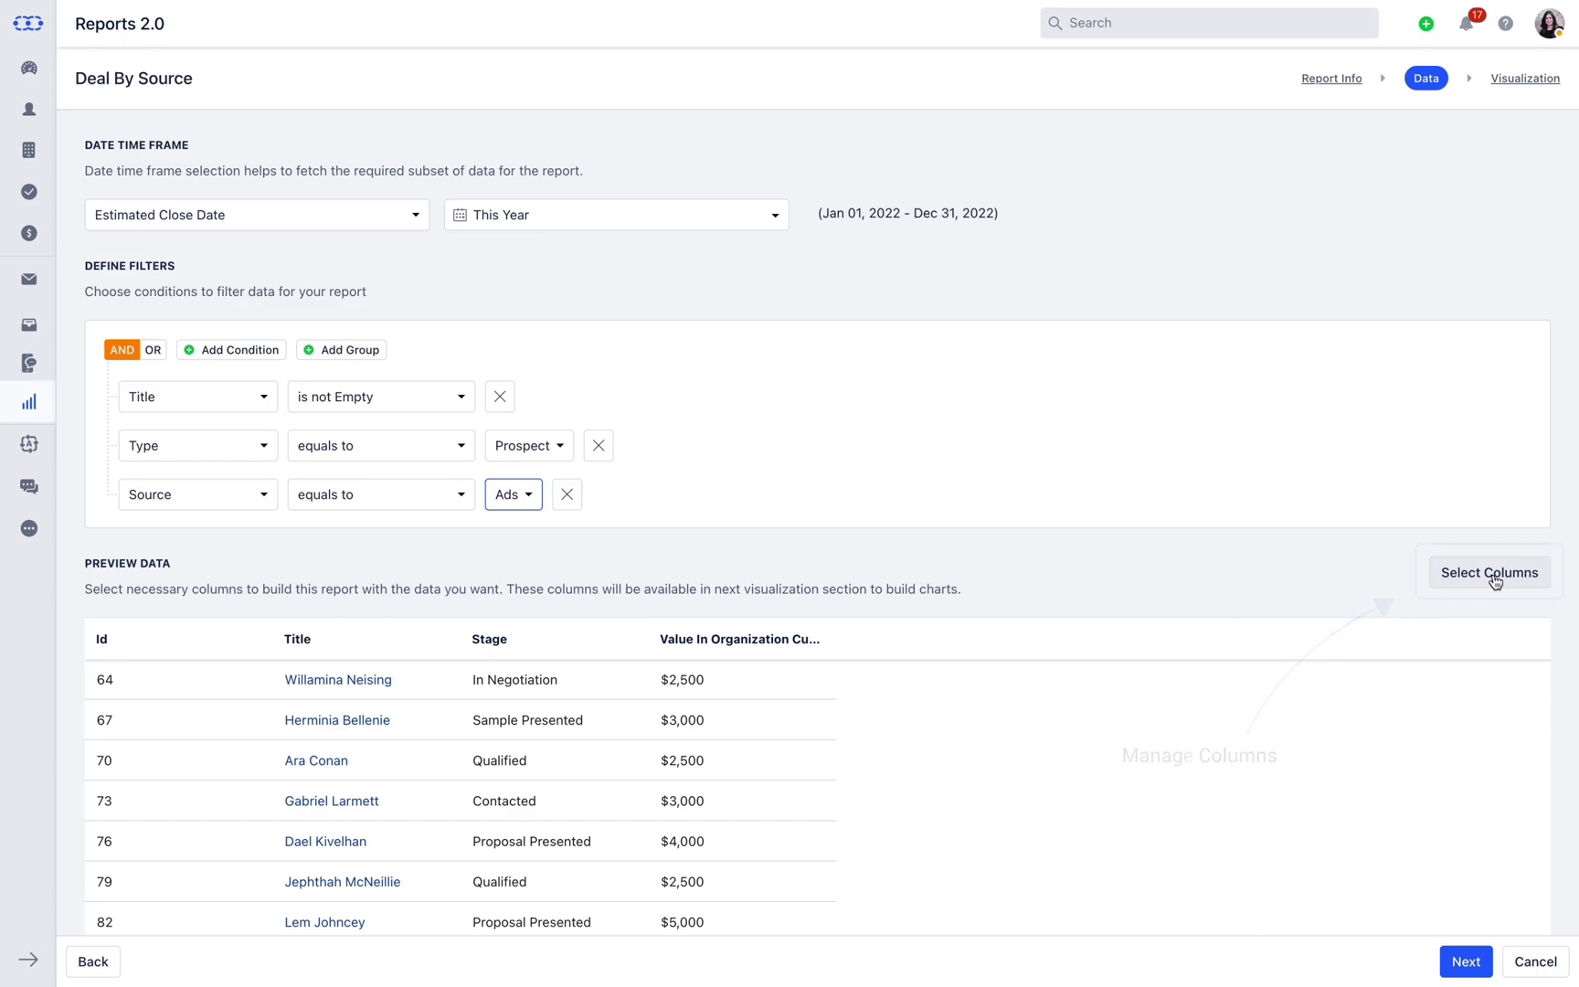
# Add Value, Source and Pipeline columns to the preview, with Source ordered before Pipeline
pyautogui.click(1492, 573)
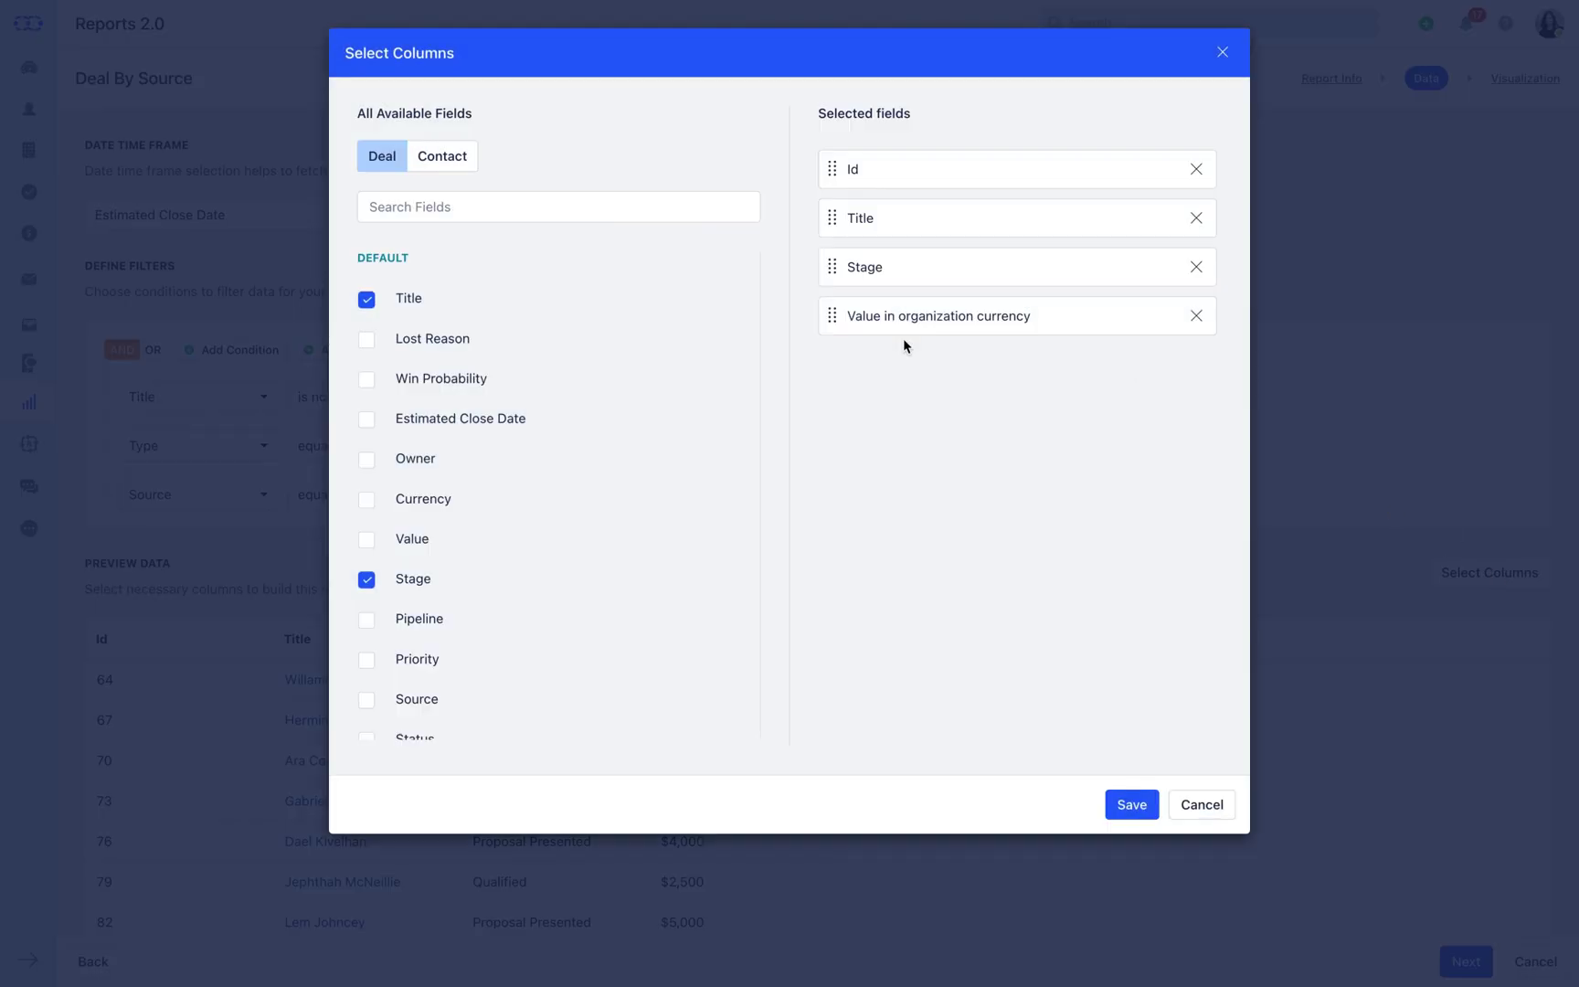
pyautogui.click(367, 541)
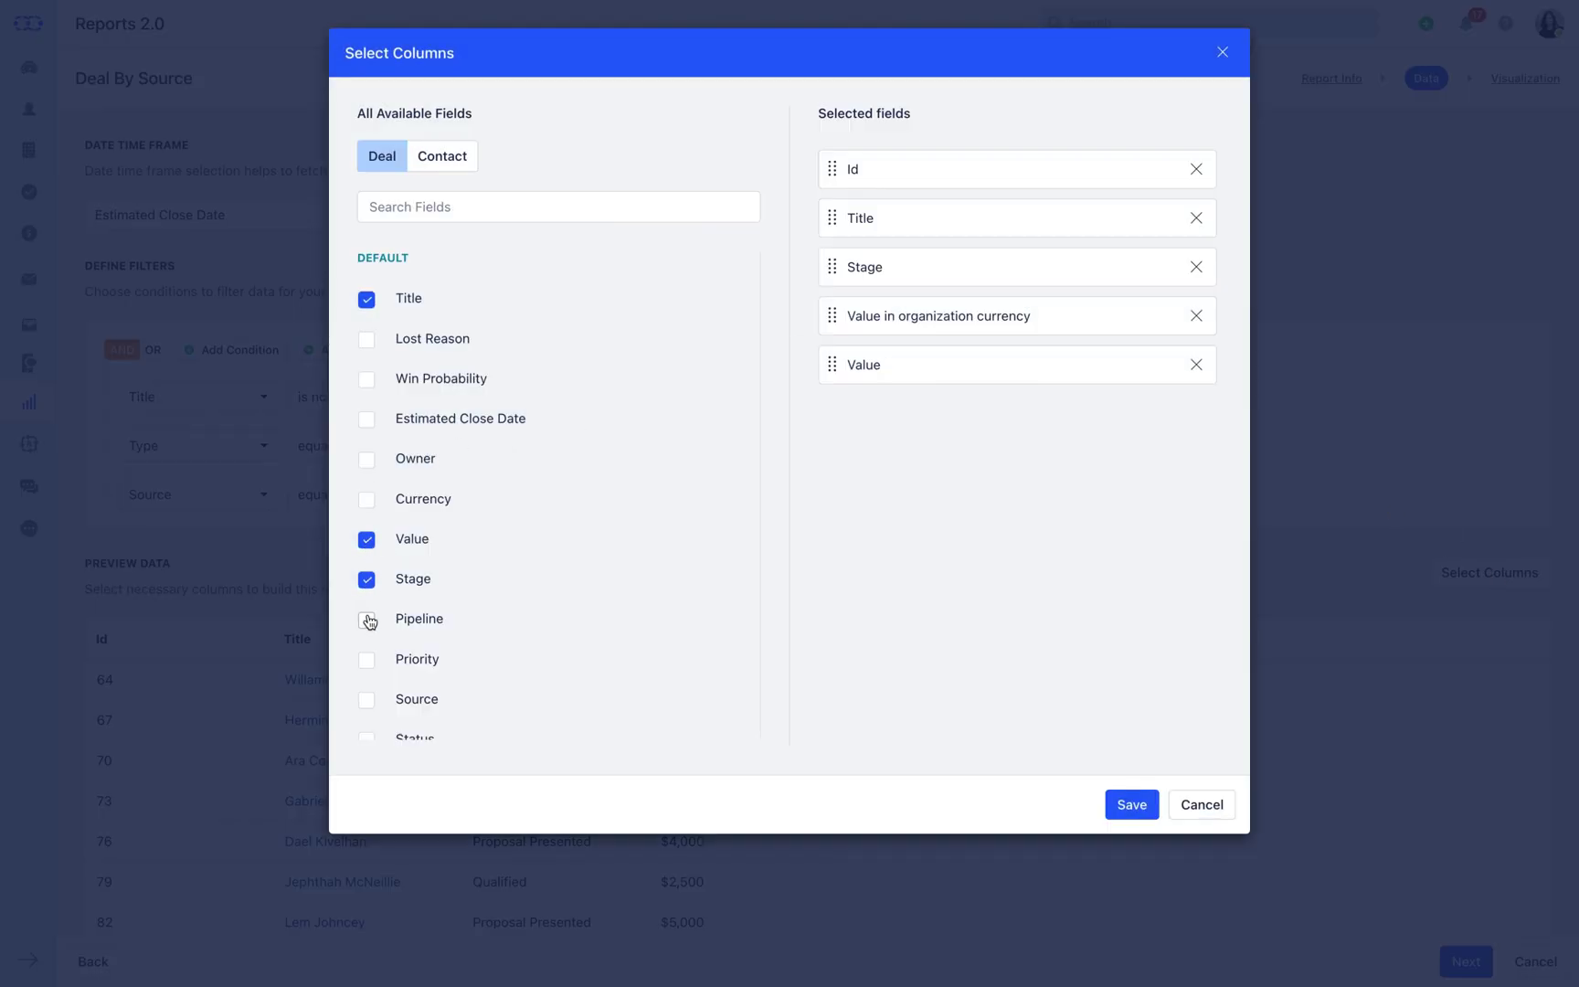
pyautogui.click(366, 620)
pyautogui.click(366, 658)
pyautogui.click(366, 701)
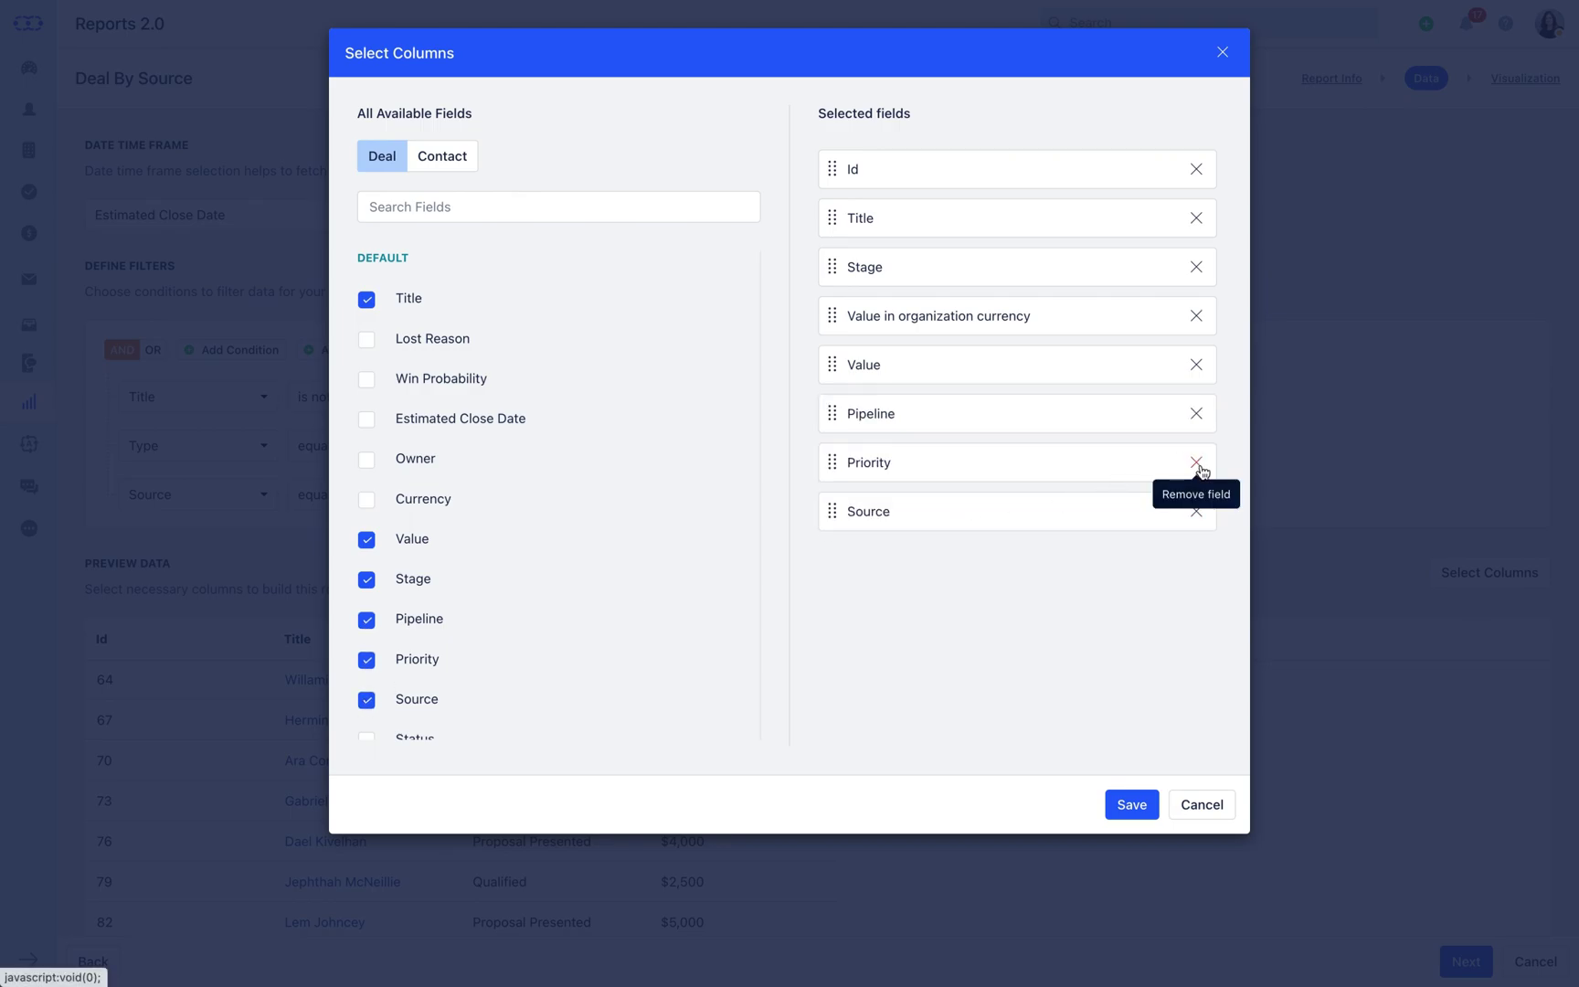
pyautogui.click(1197, 464)
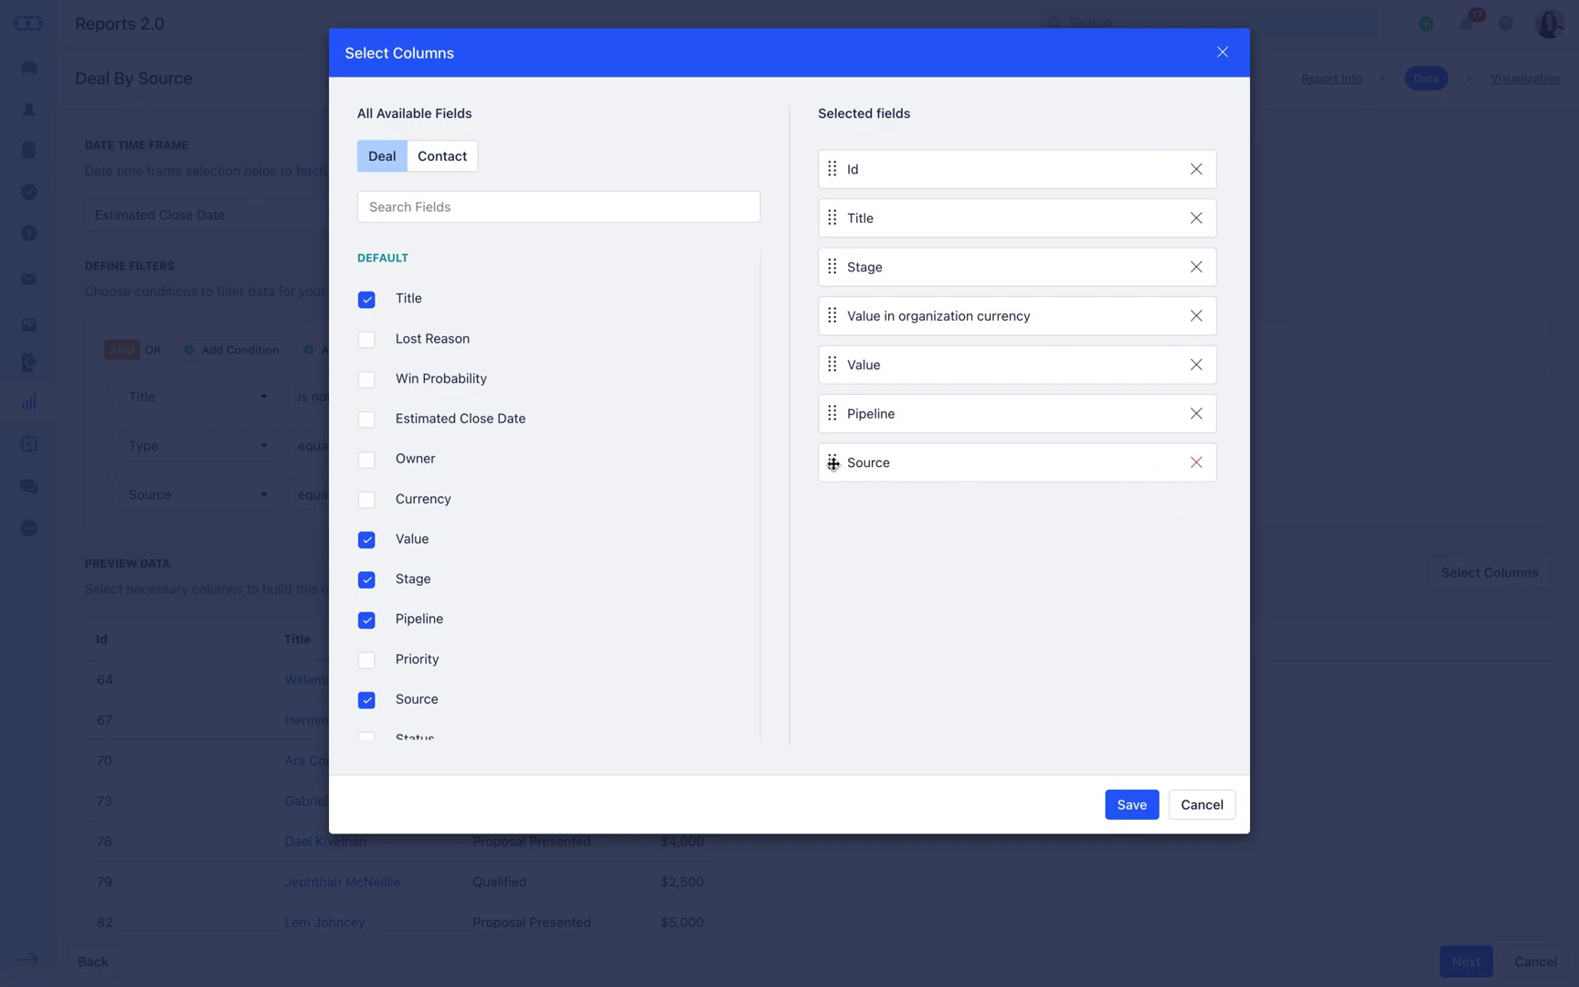
pyautogui.moveTo(831, 462); pyautogui.dragTo(831, 408)
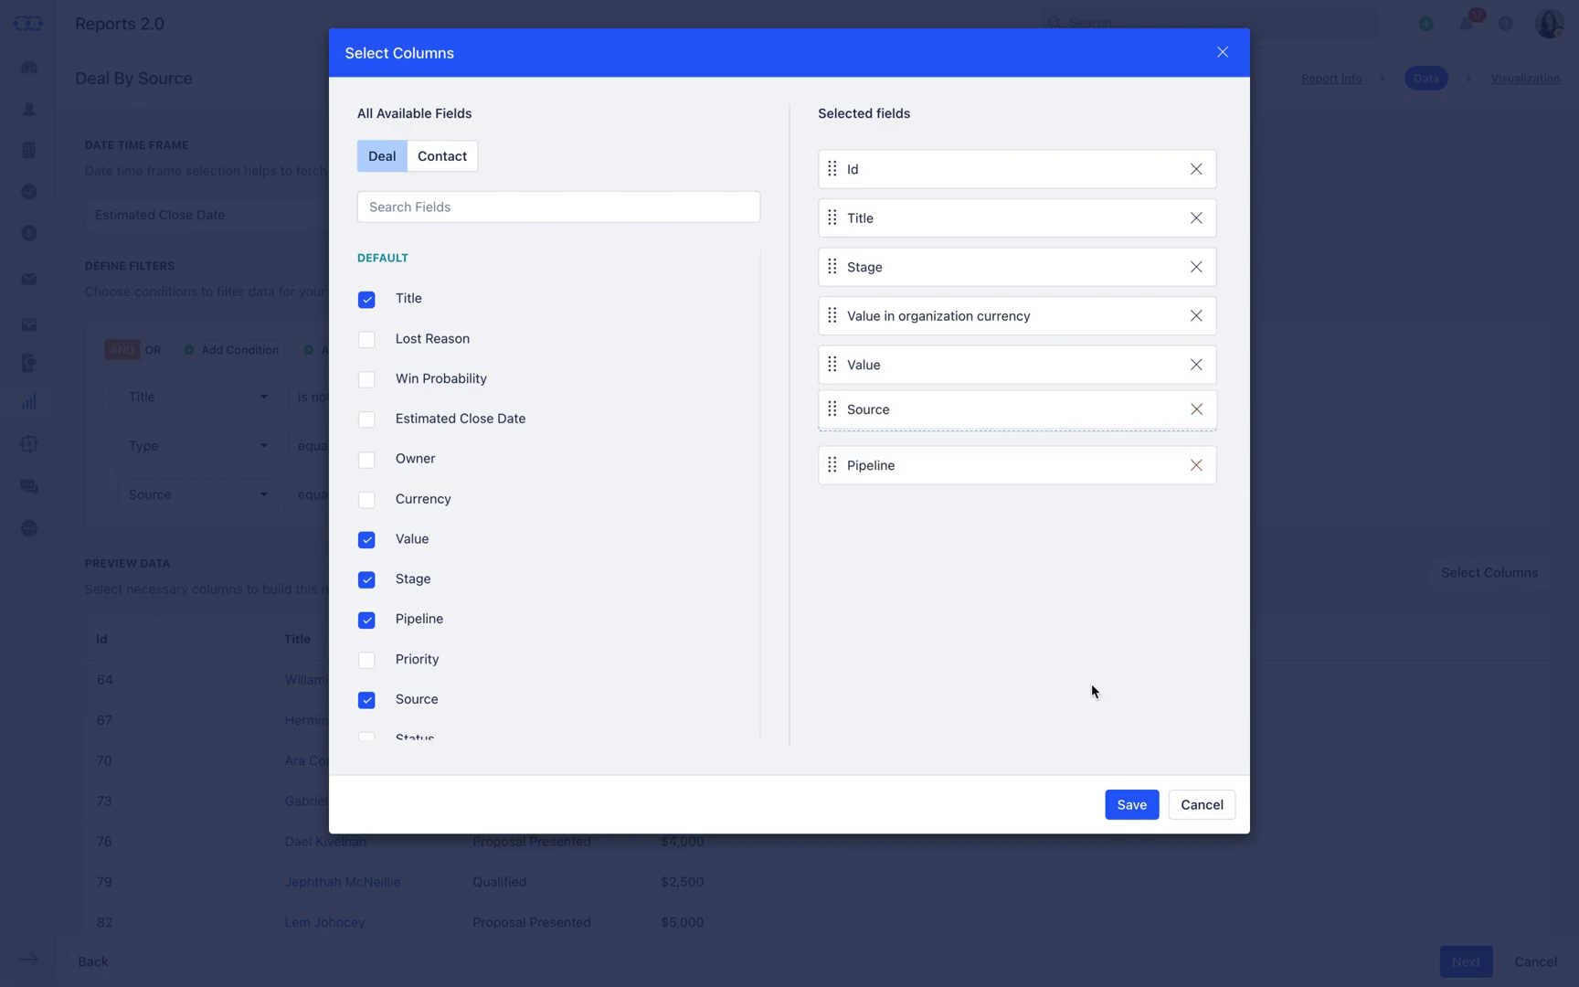
pyautogui.click(1130, 804)
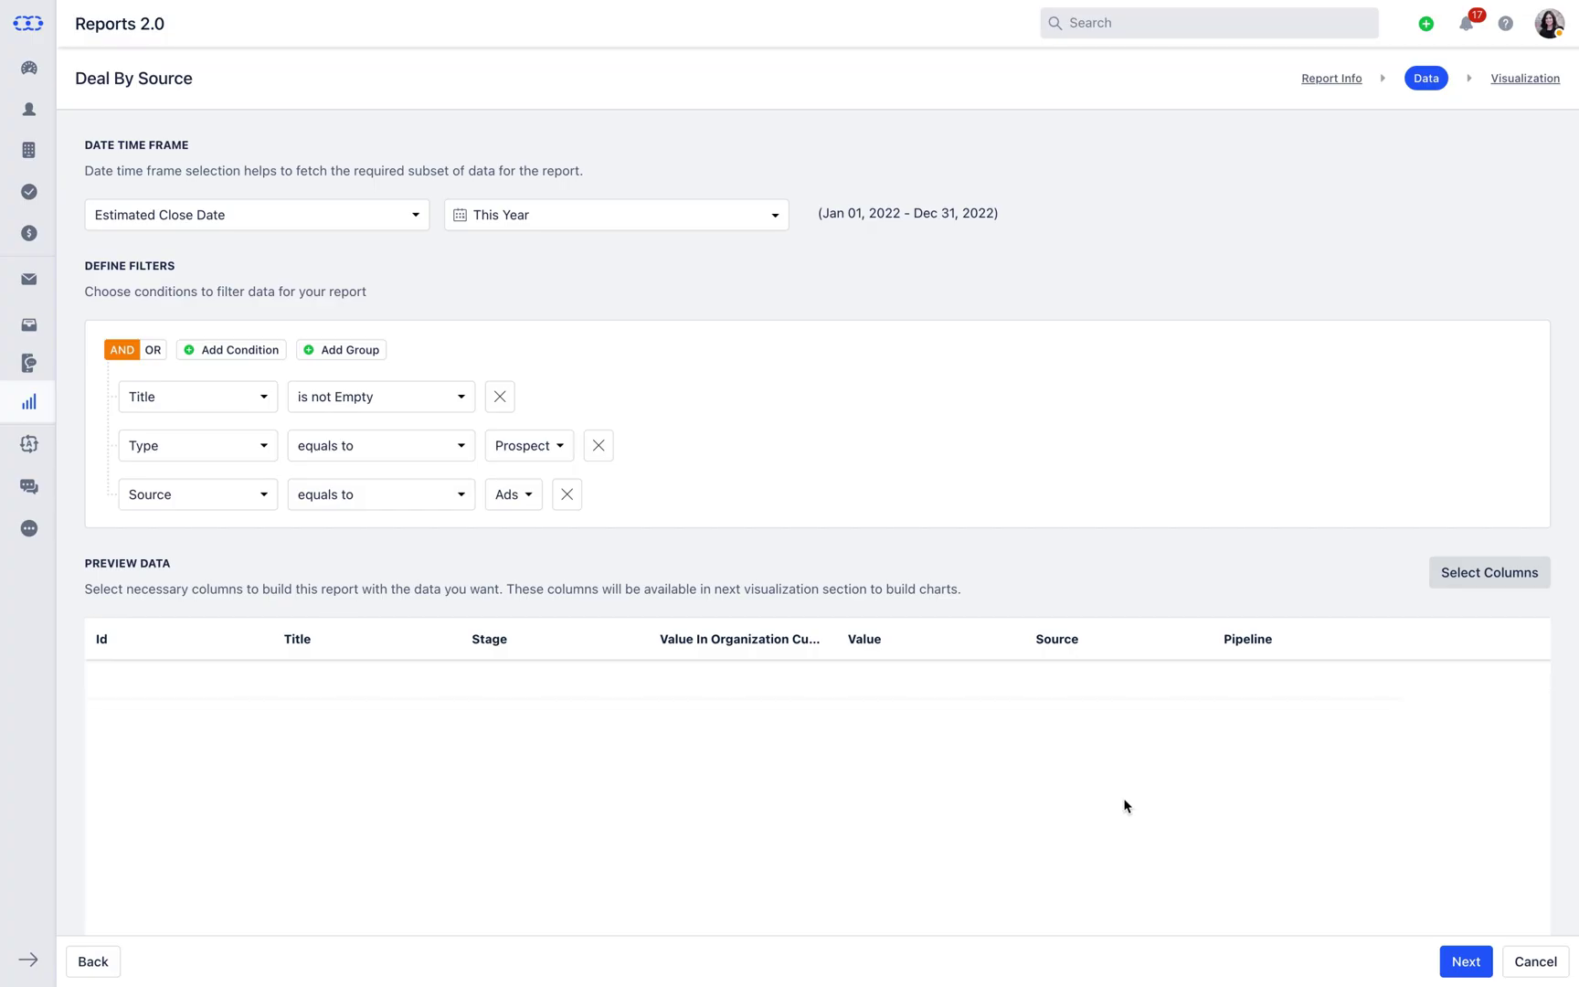
# Use a horizontal bar chart grouped by Stage, summing deal value in organization currency
pyautogui.click(1464, 961)
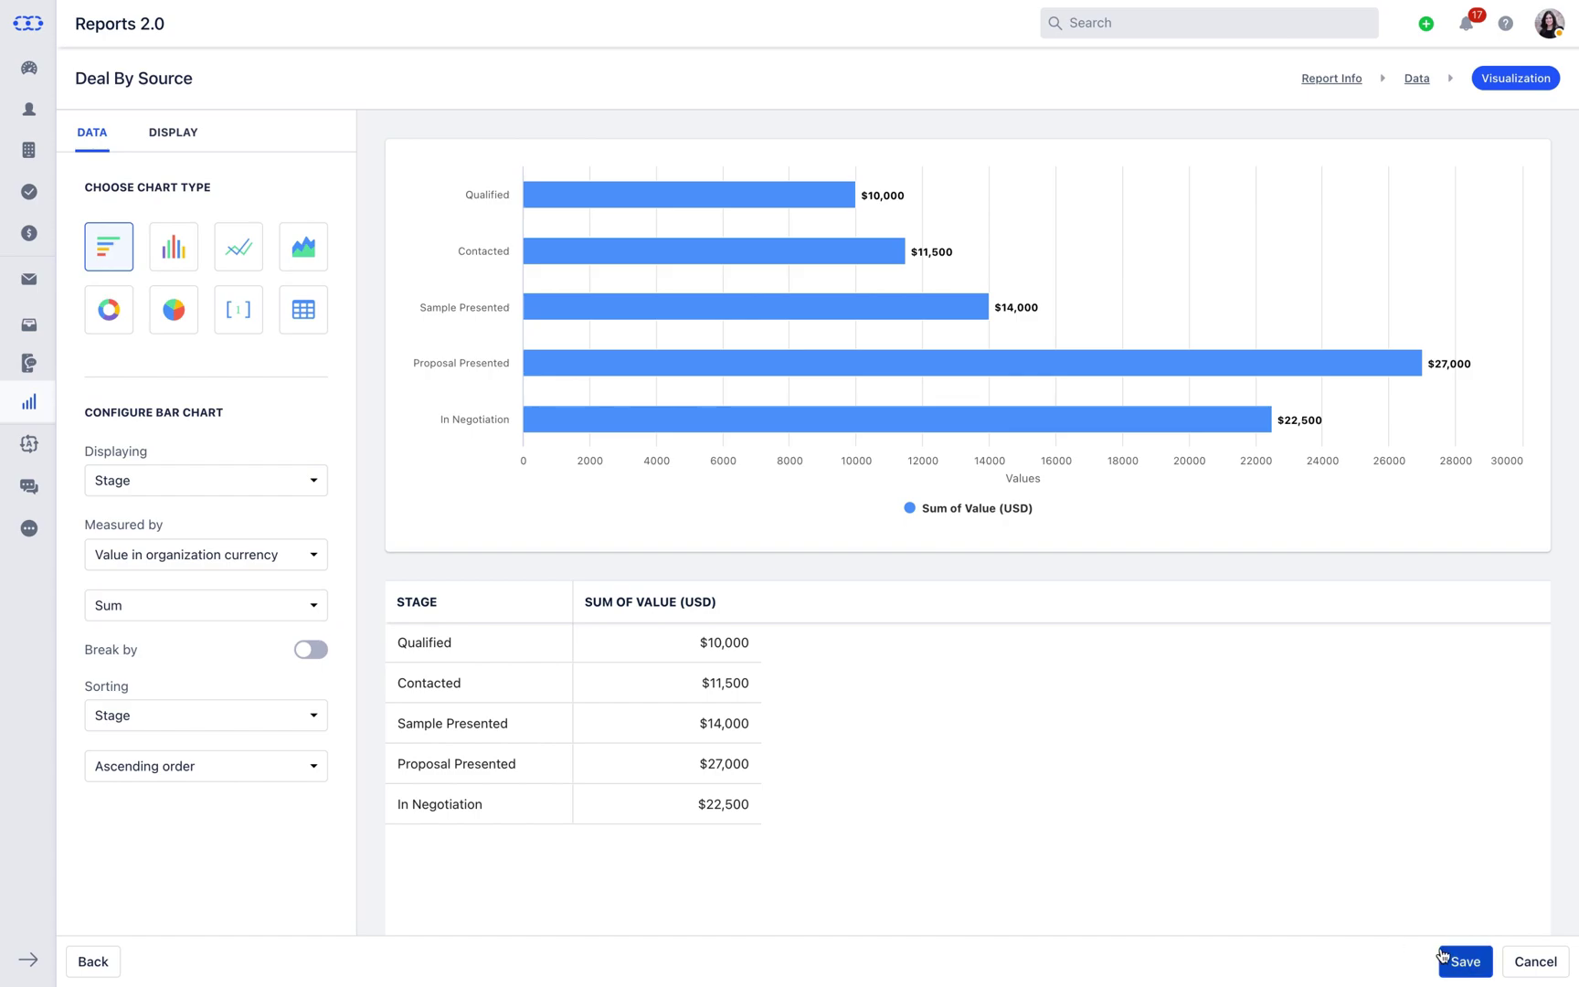
pyautogui.click(118, 312)
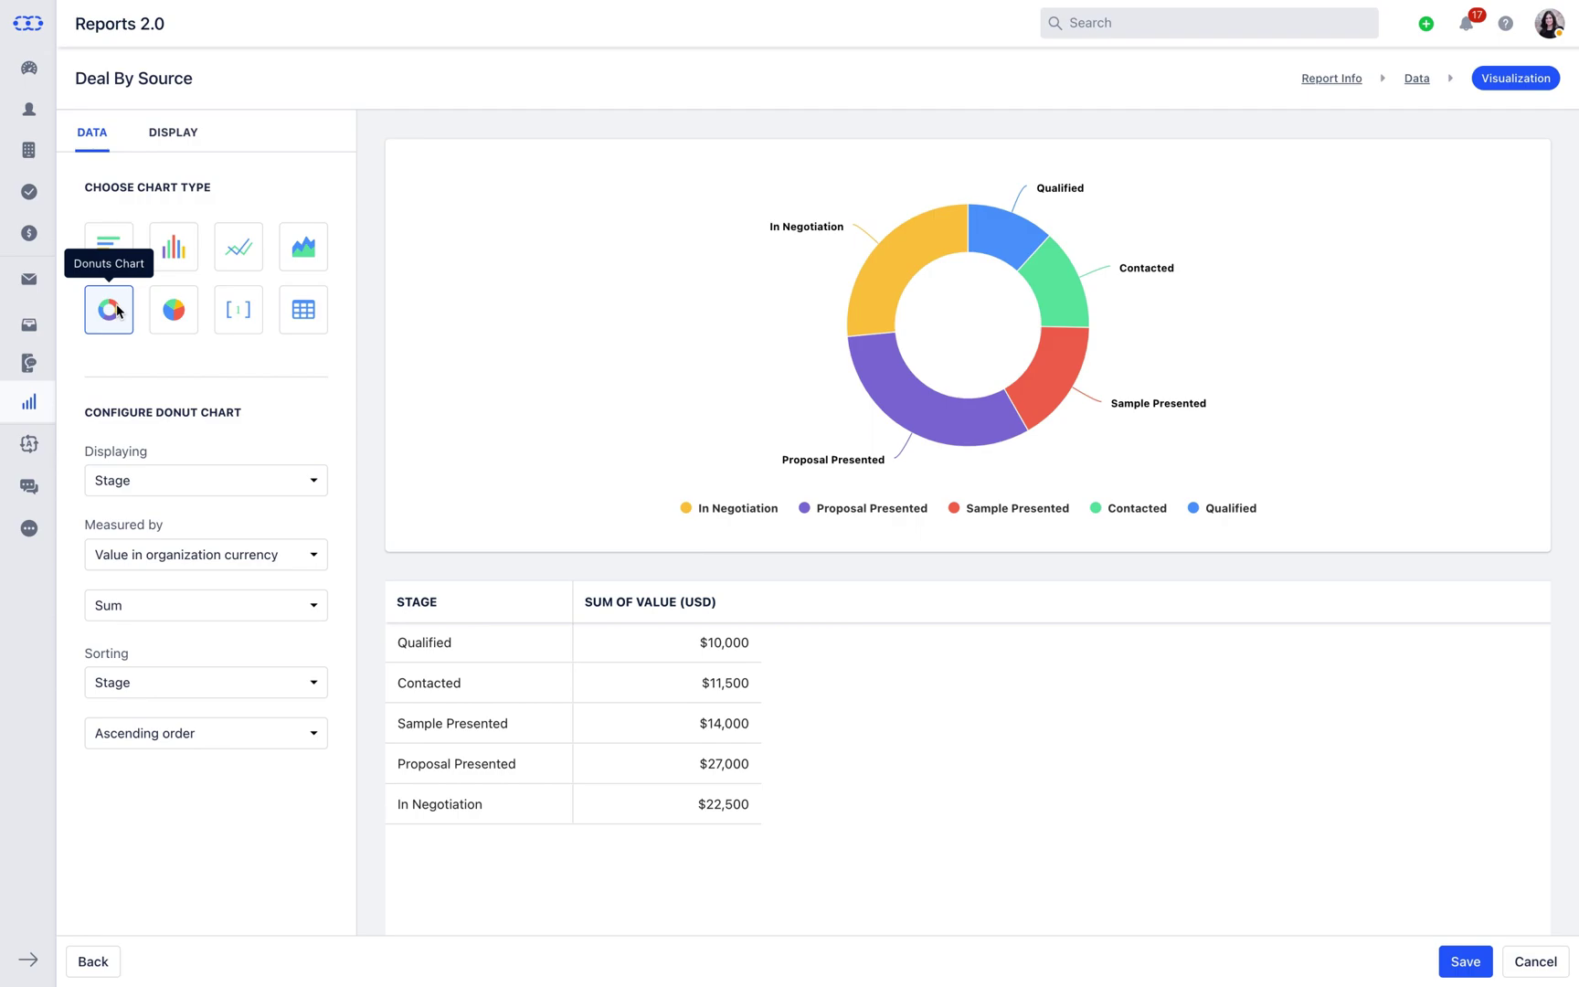
pyautogui.click(110, 252)
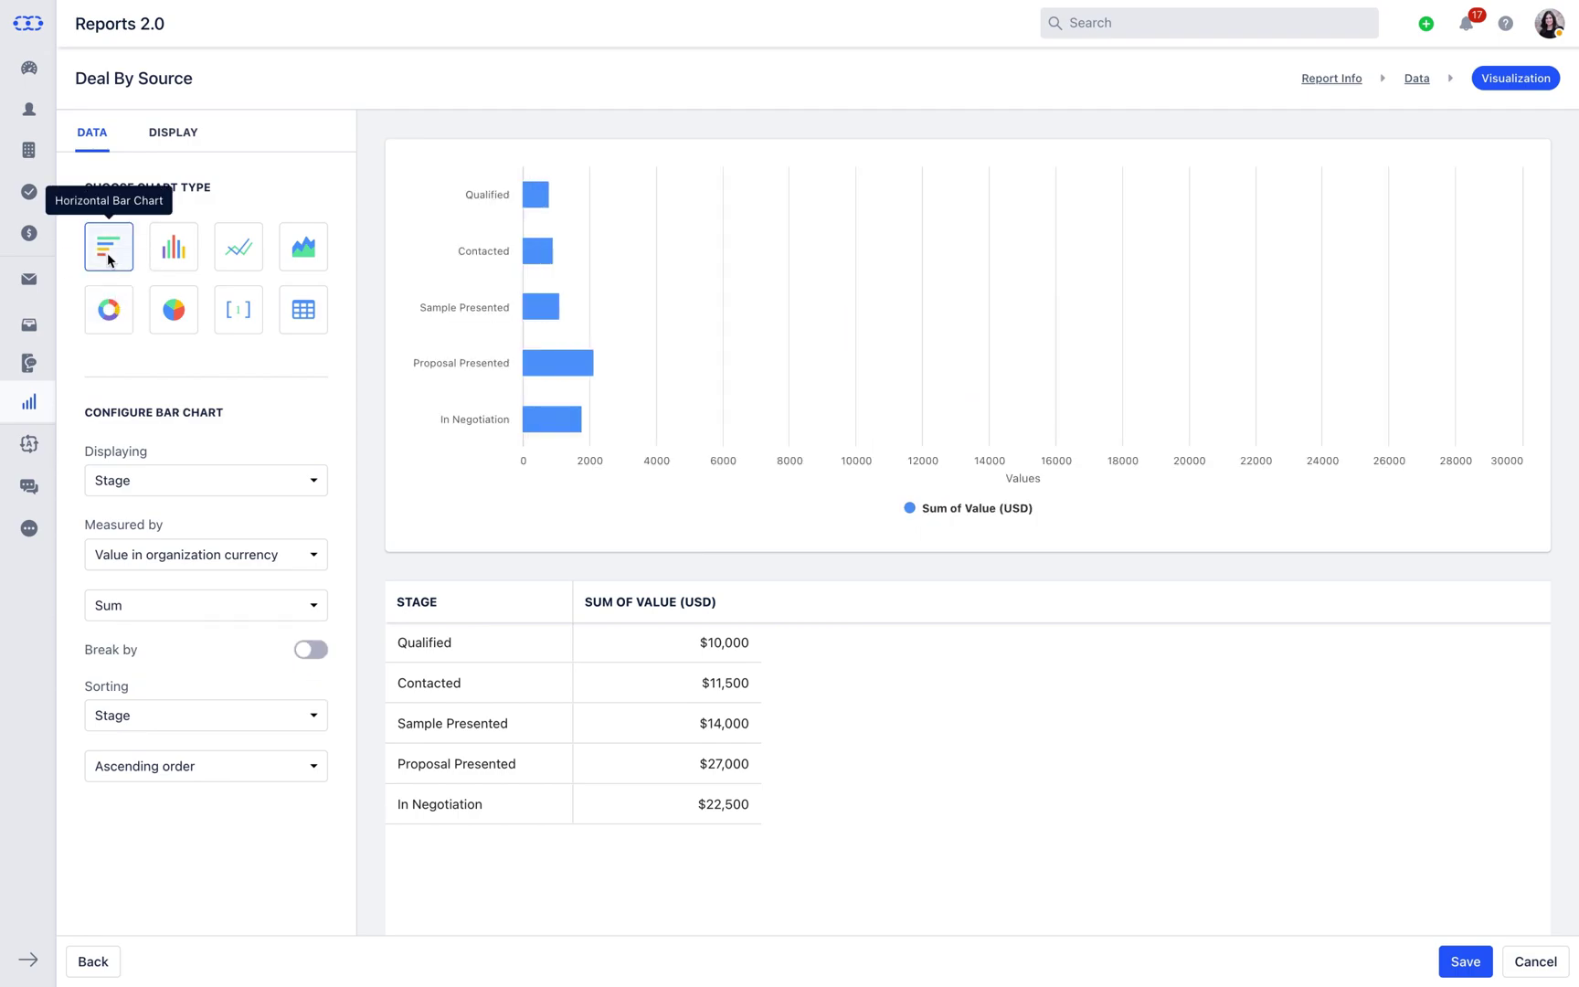
pyautogui.click(160, 483)
pyautogui.click(160, 482)
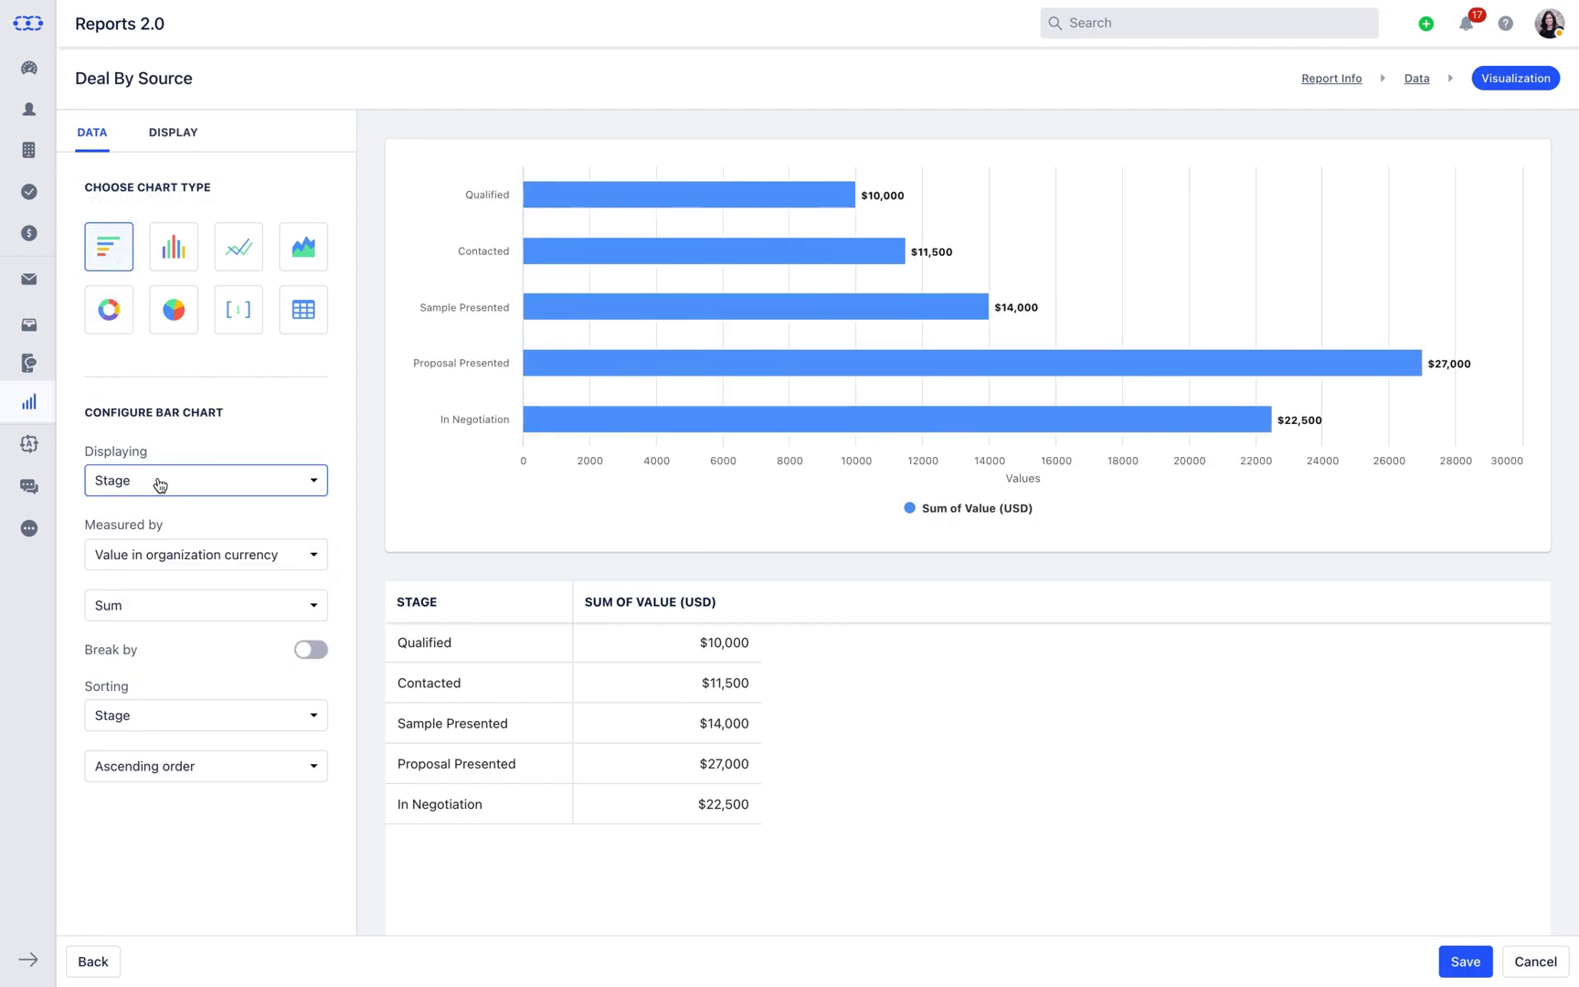
pyautogui.click(160, 554)
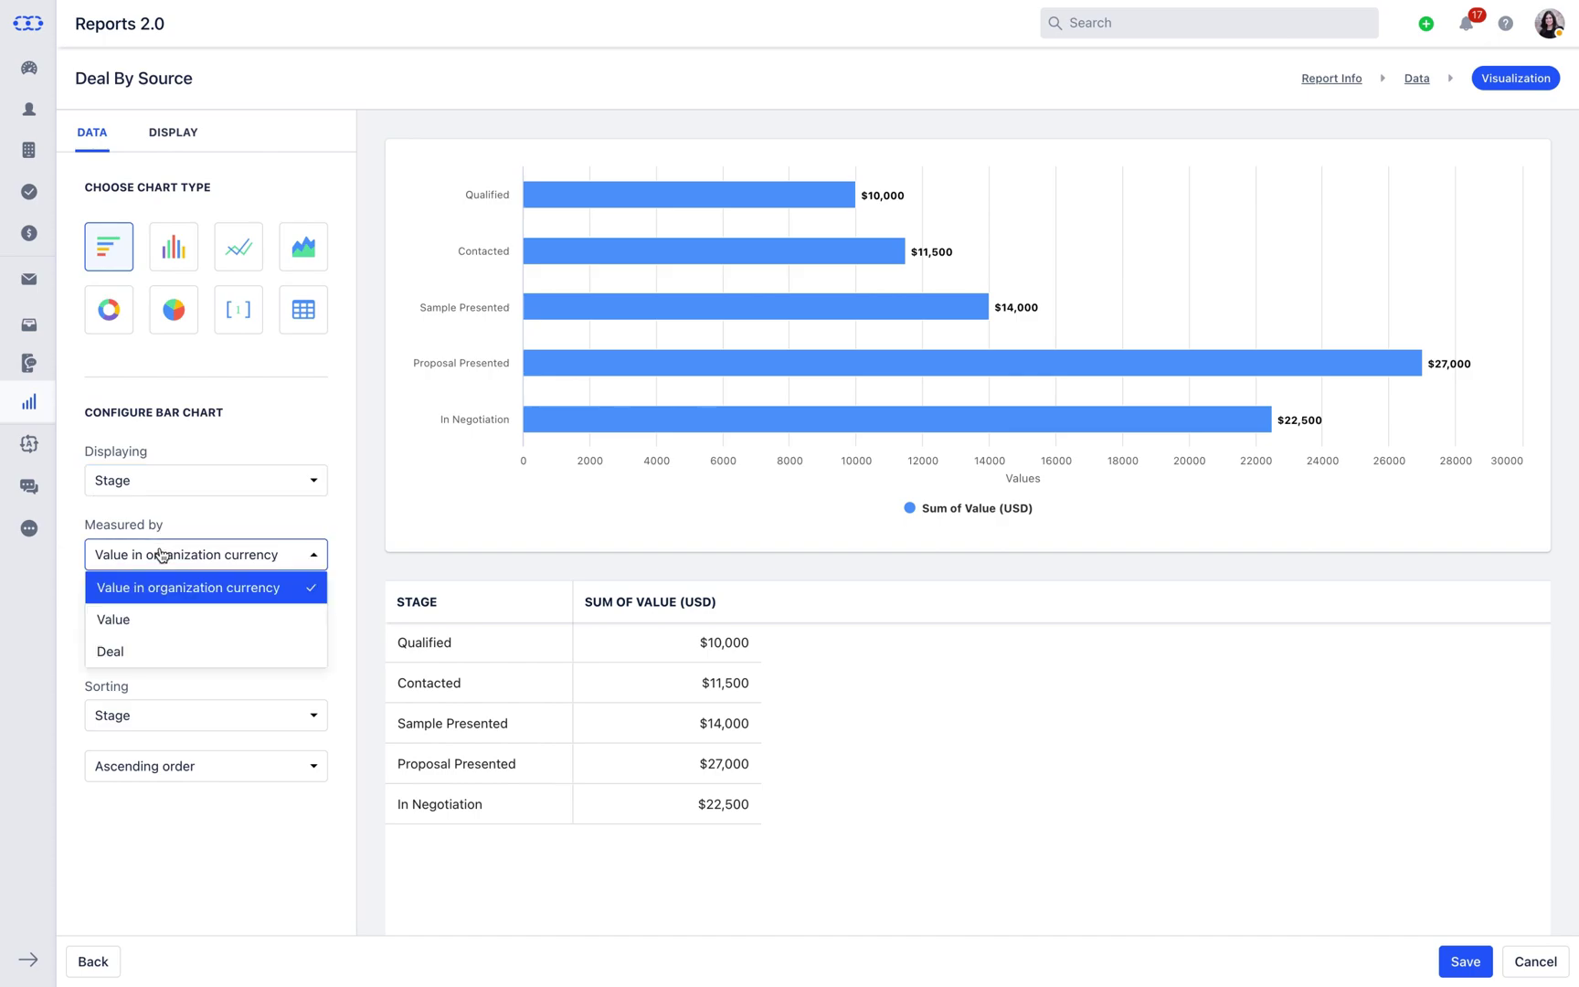
pyautogui.click(160, 554)
pyautogui.click(160, 607)
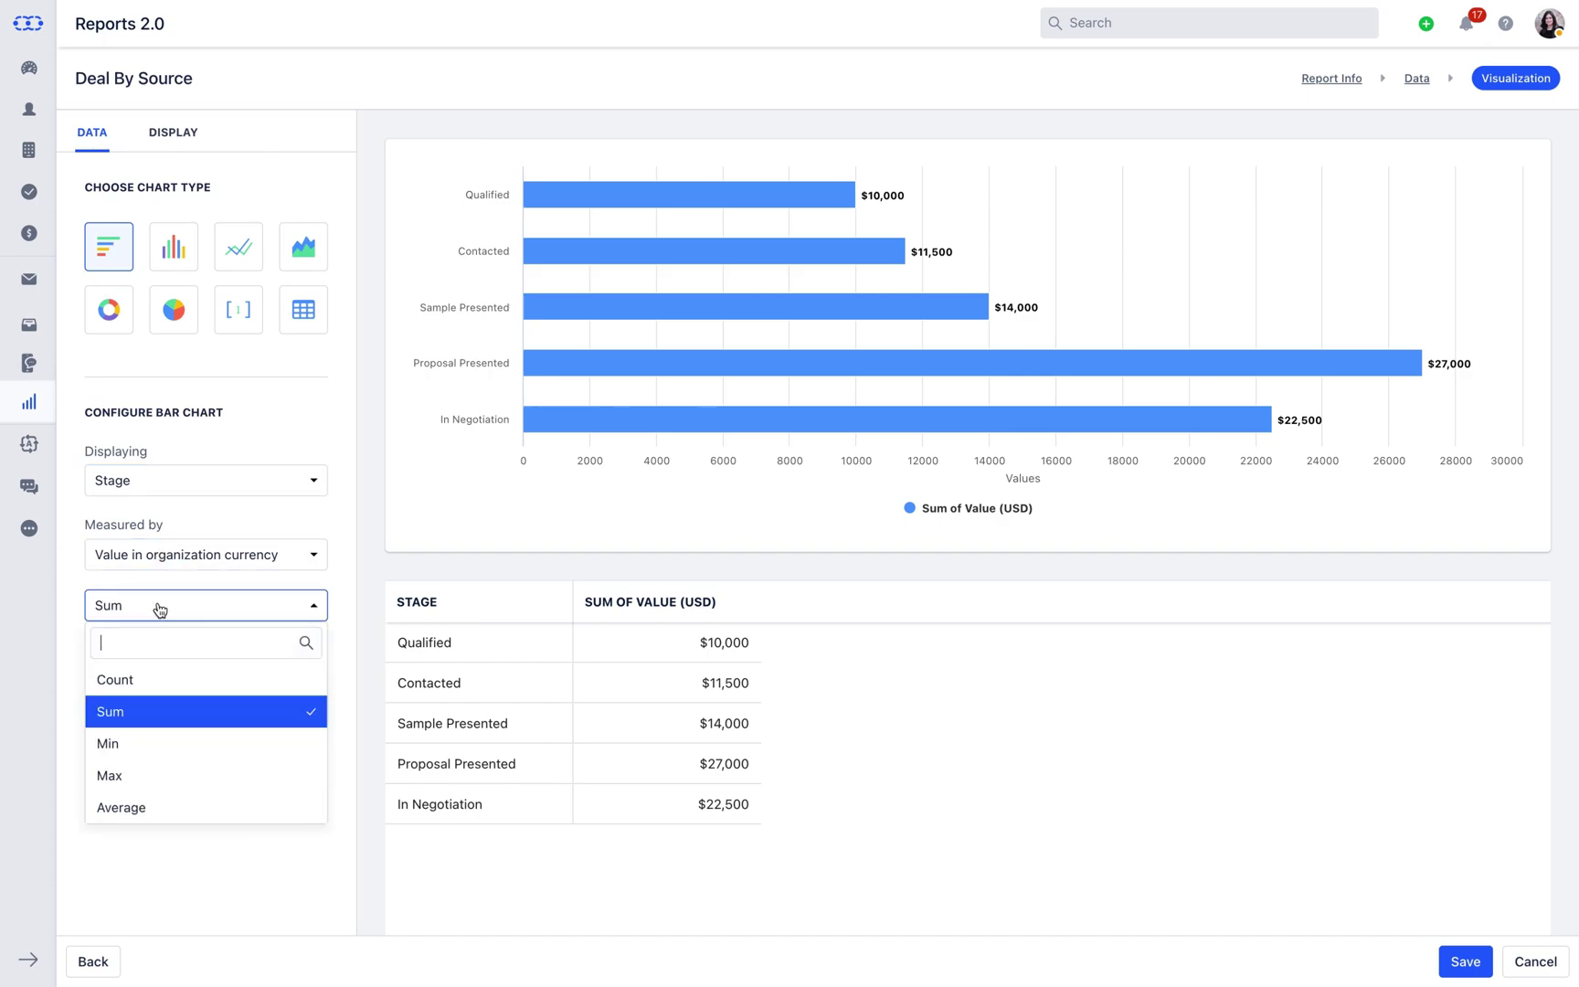
pyautogui.click(160, 606)
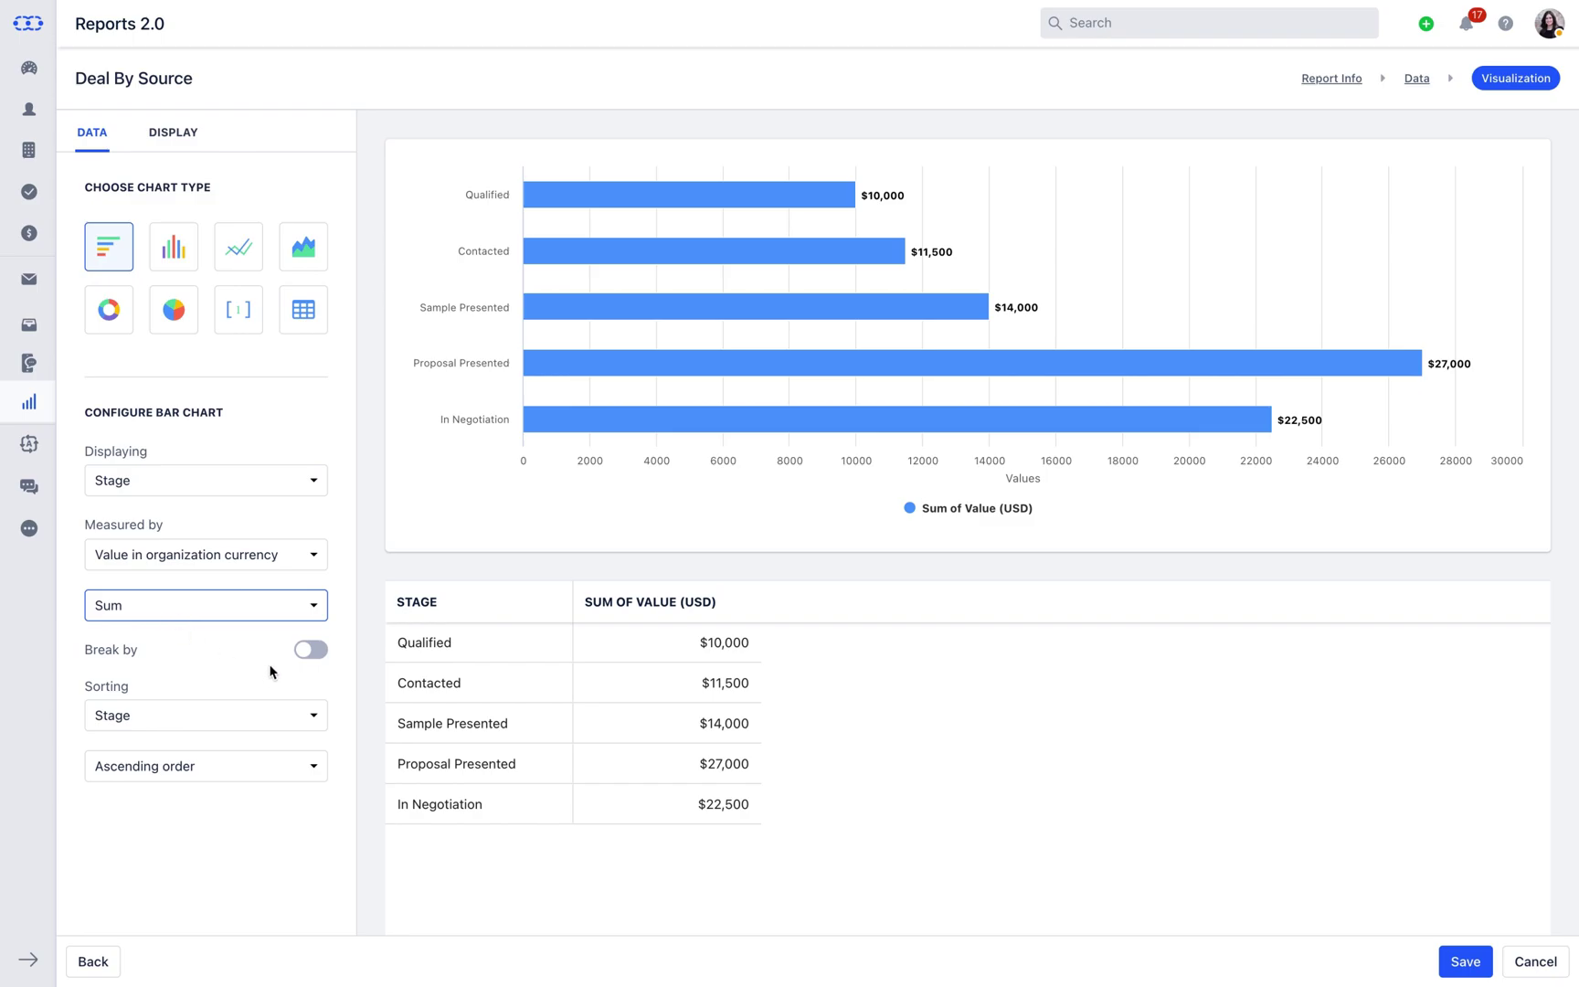
# Break the chart down by Source and sort by Stage ascending
pyautogui.click(311, 651)
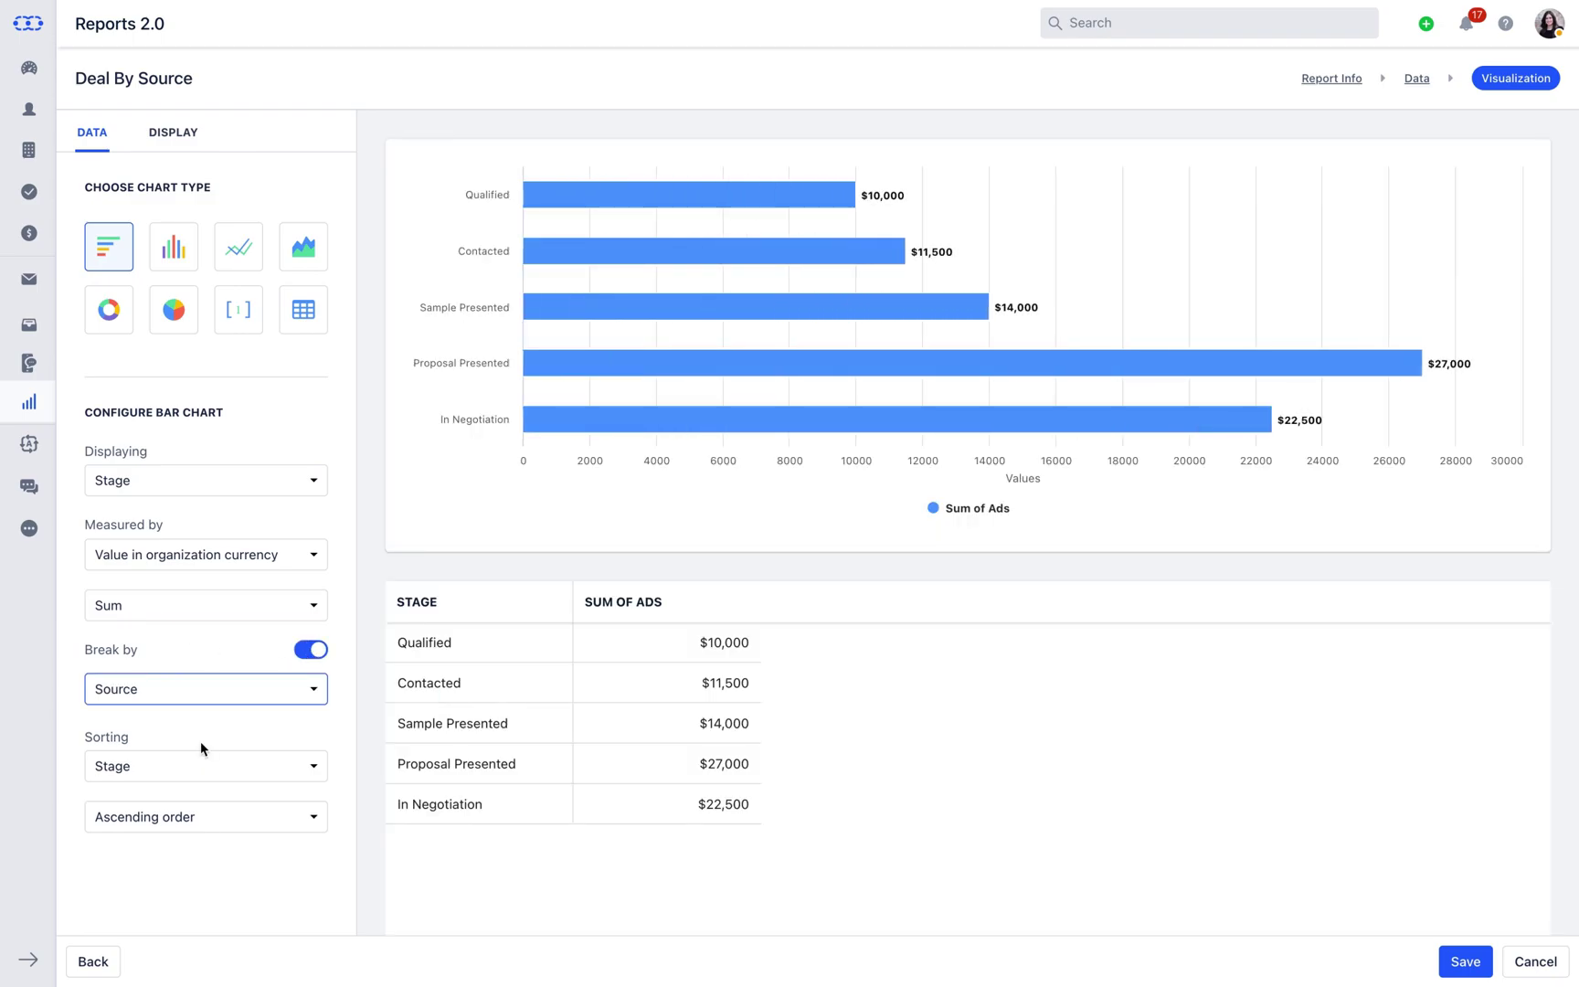
pyautogui.click(182, 770)
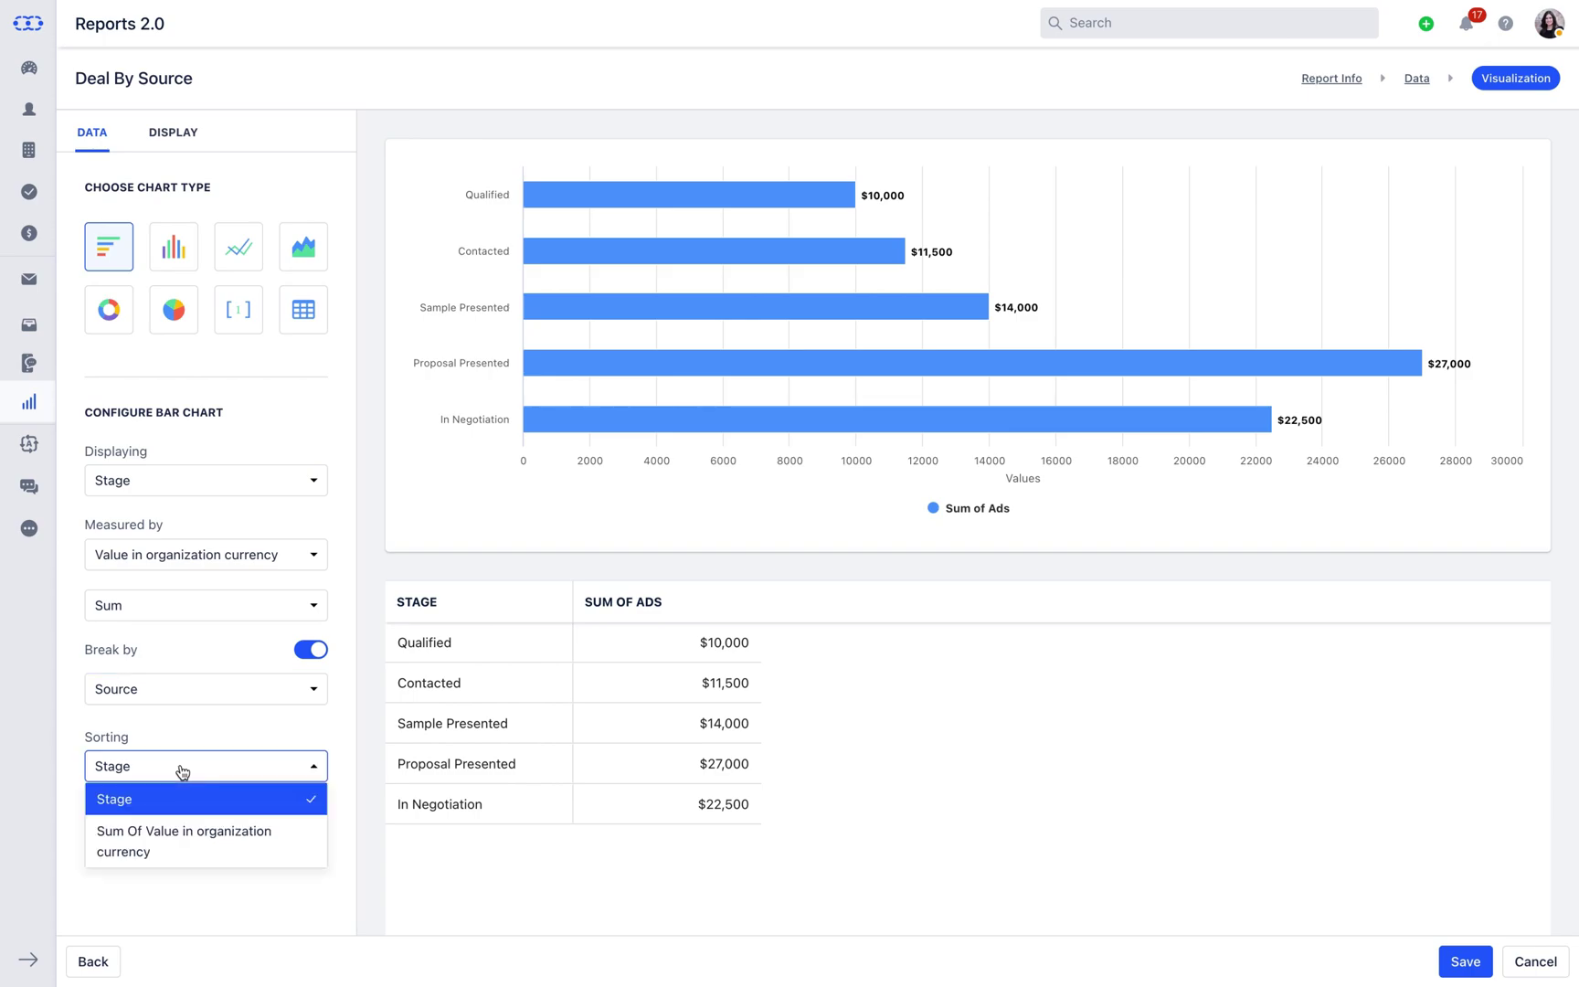
pyautogui.click(182, 770)
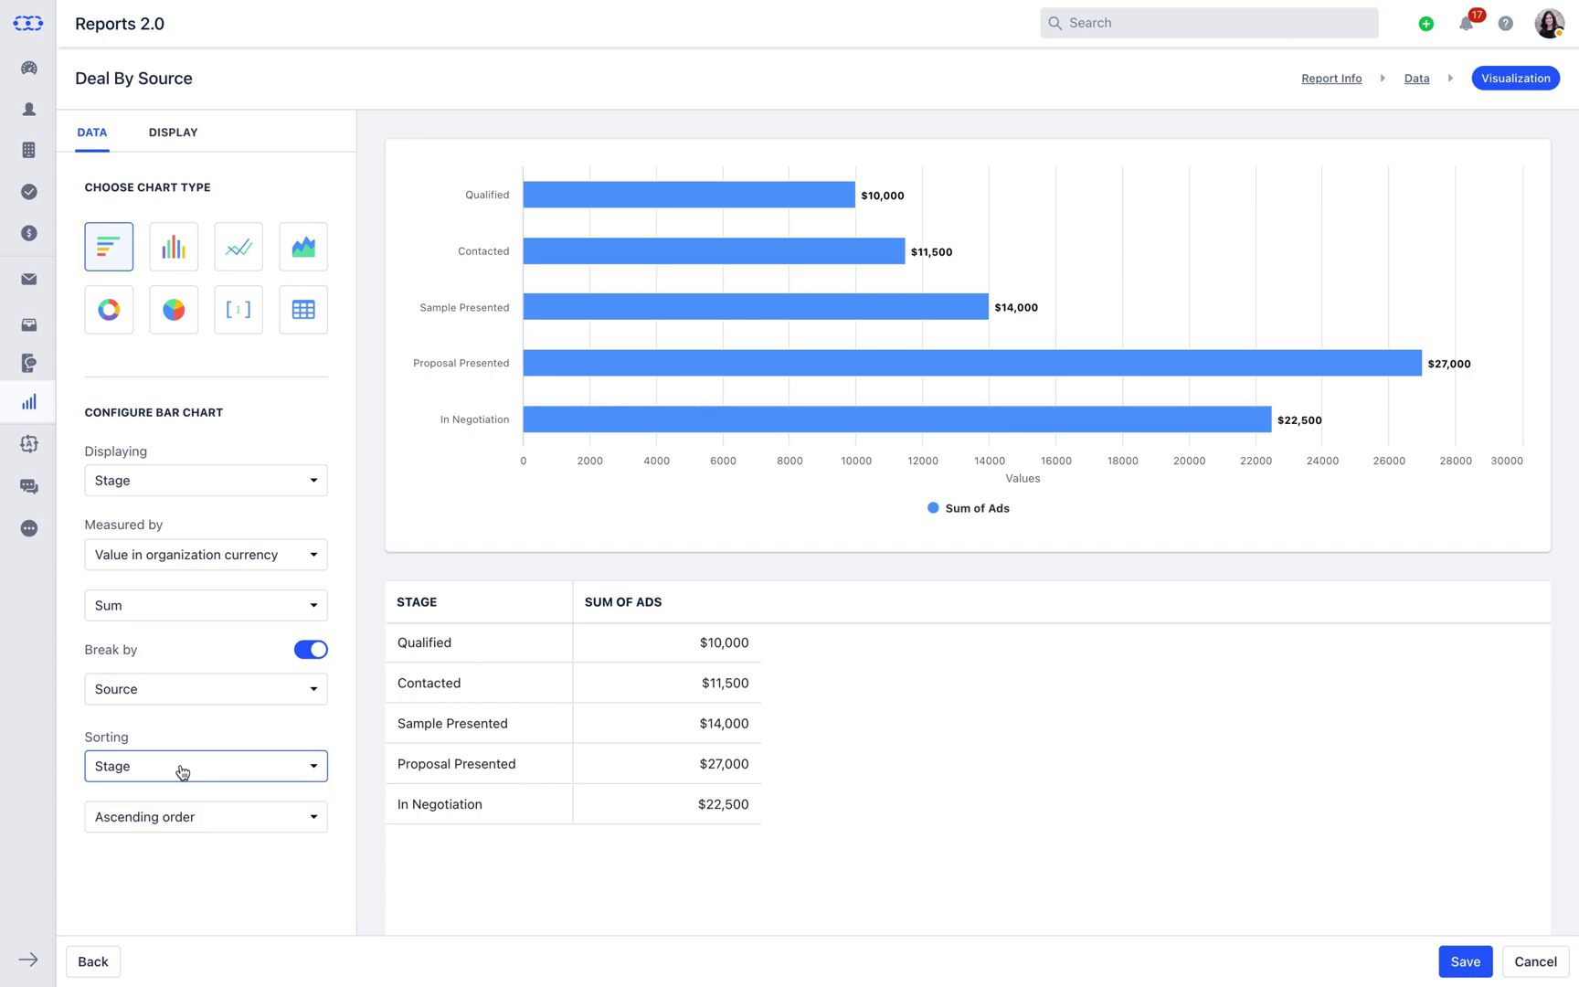
pyautogui.click(182, 818)
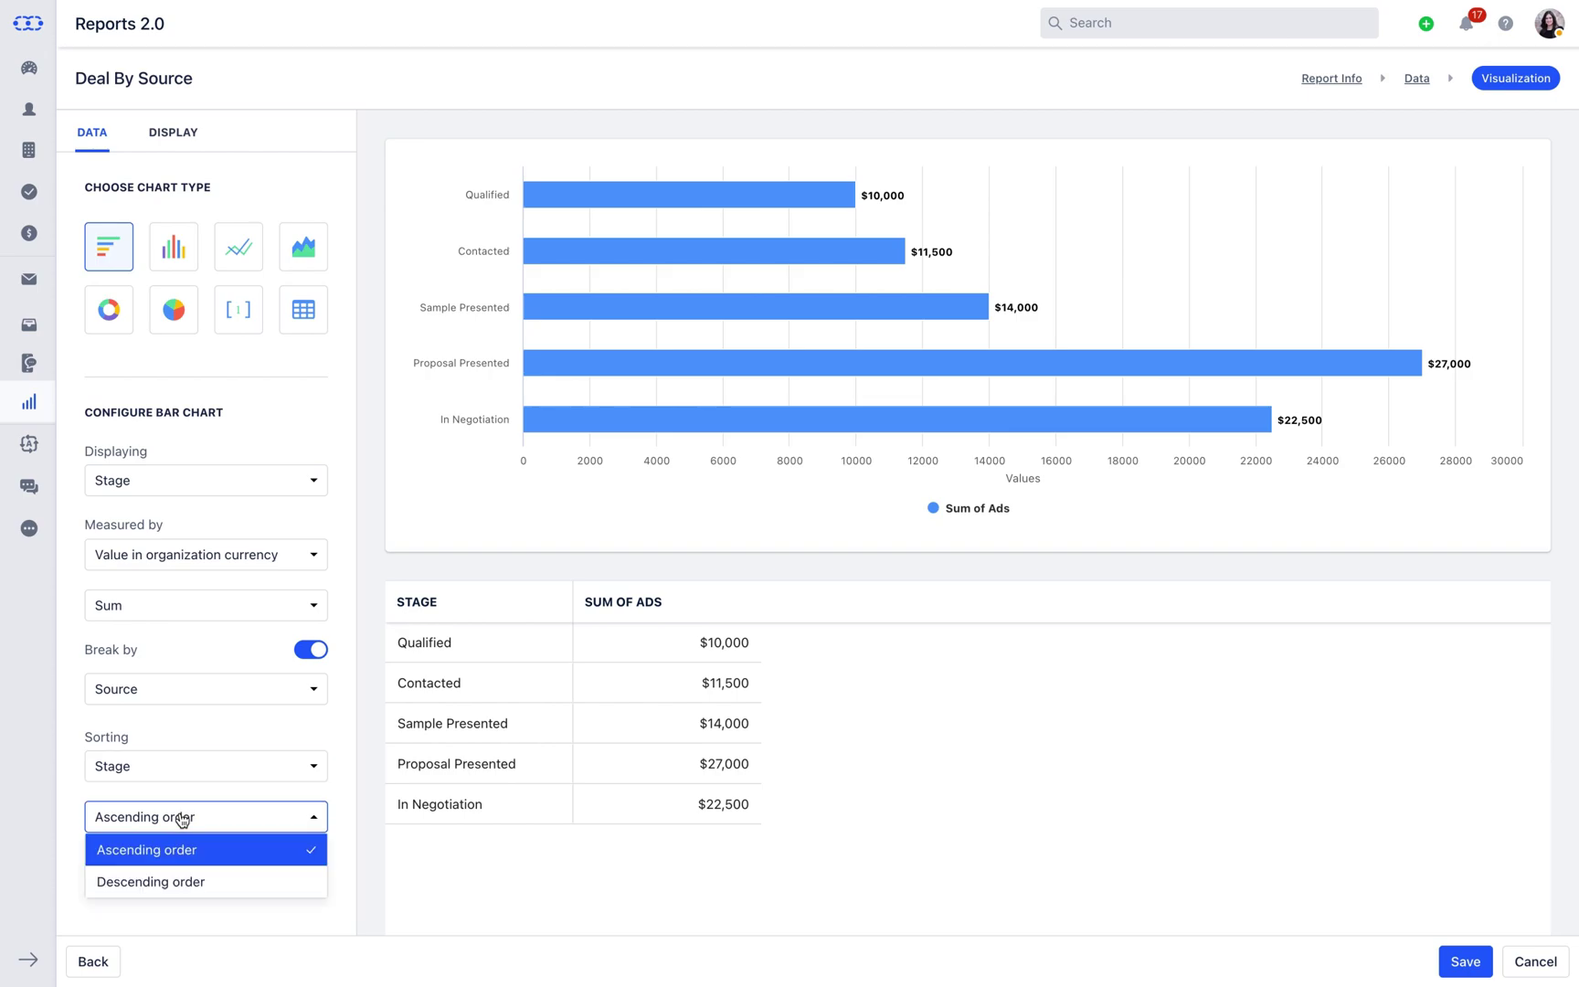
pyautogui.click(182, 818)
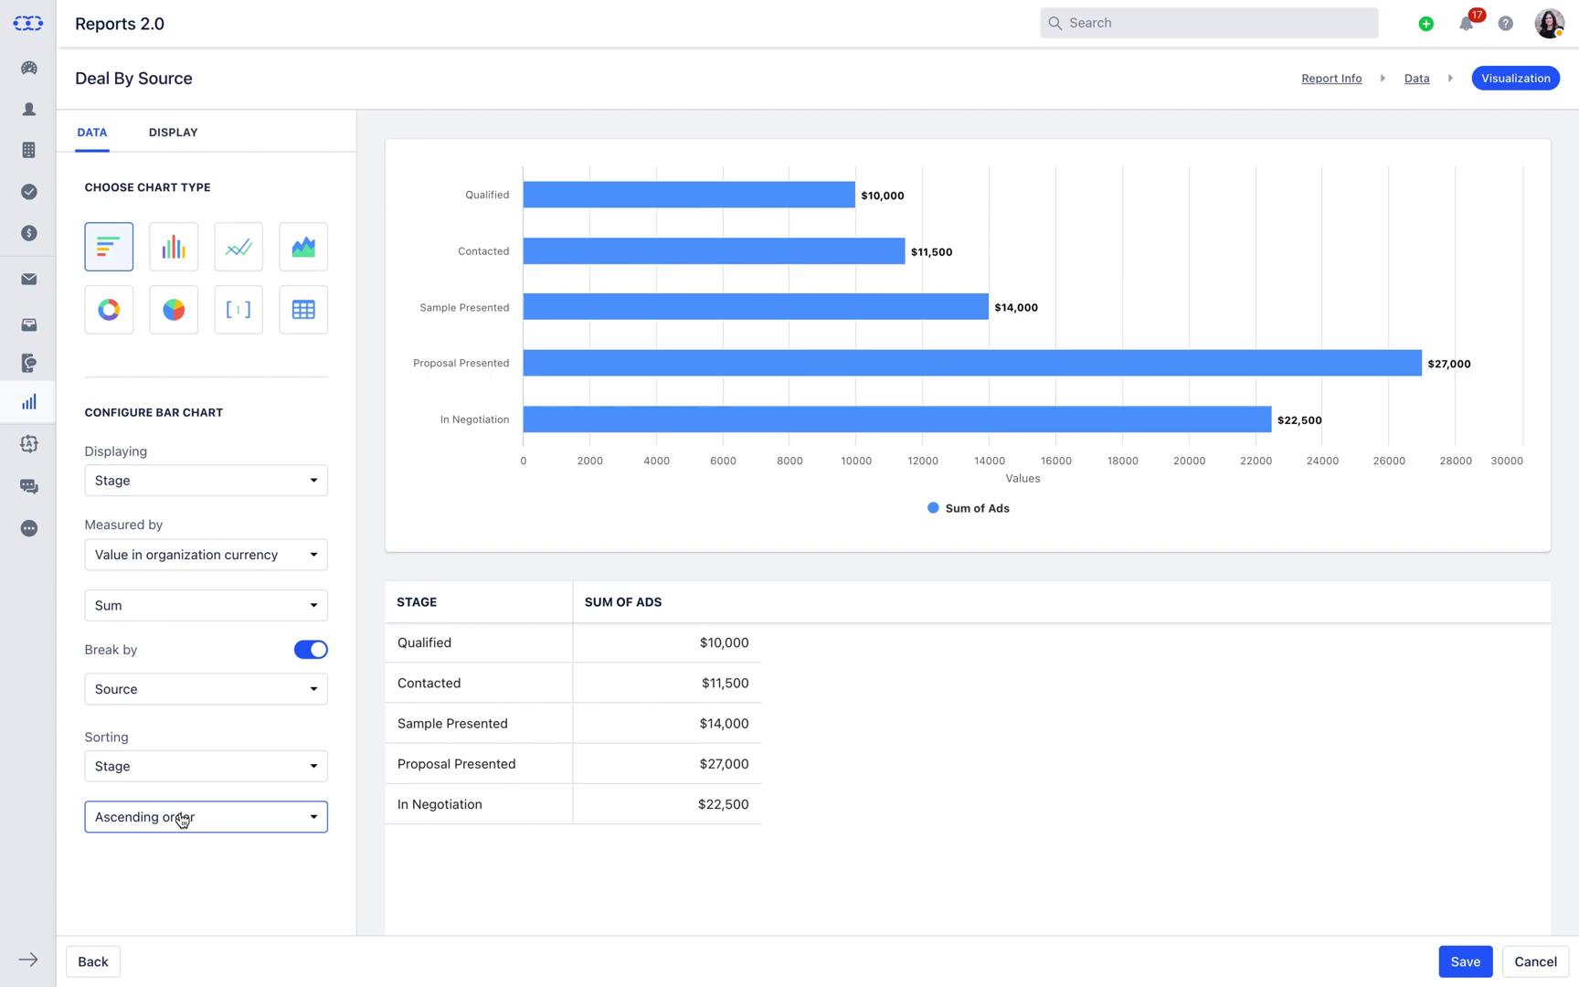
# Apply the Purple color theme, show total rows, and hide the bar data labels
pyautogui.click(168, 137)
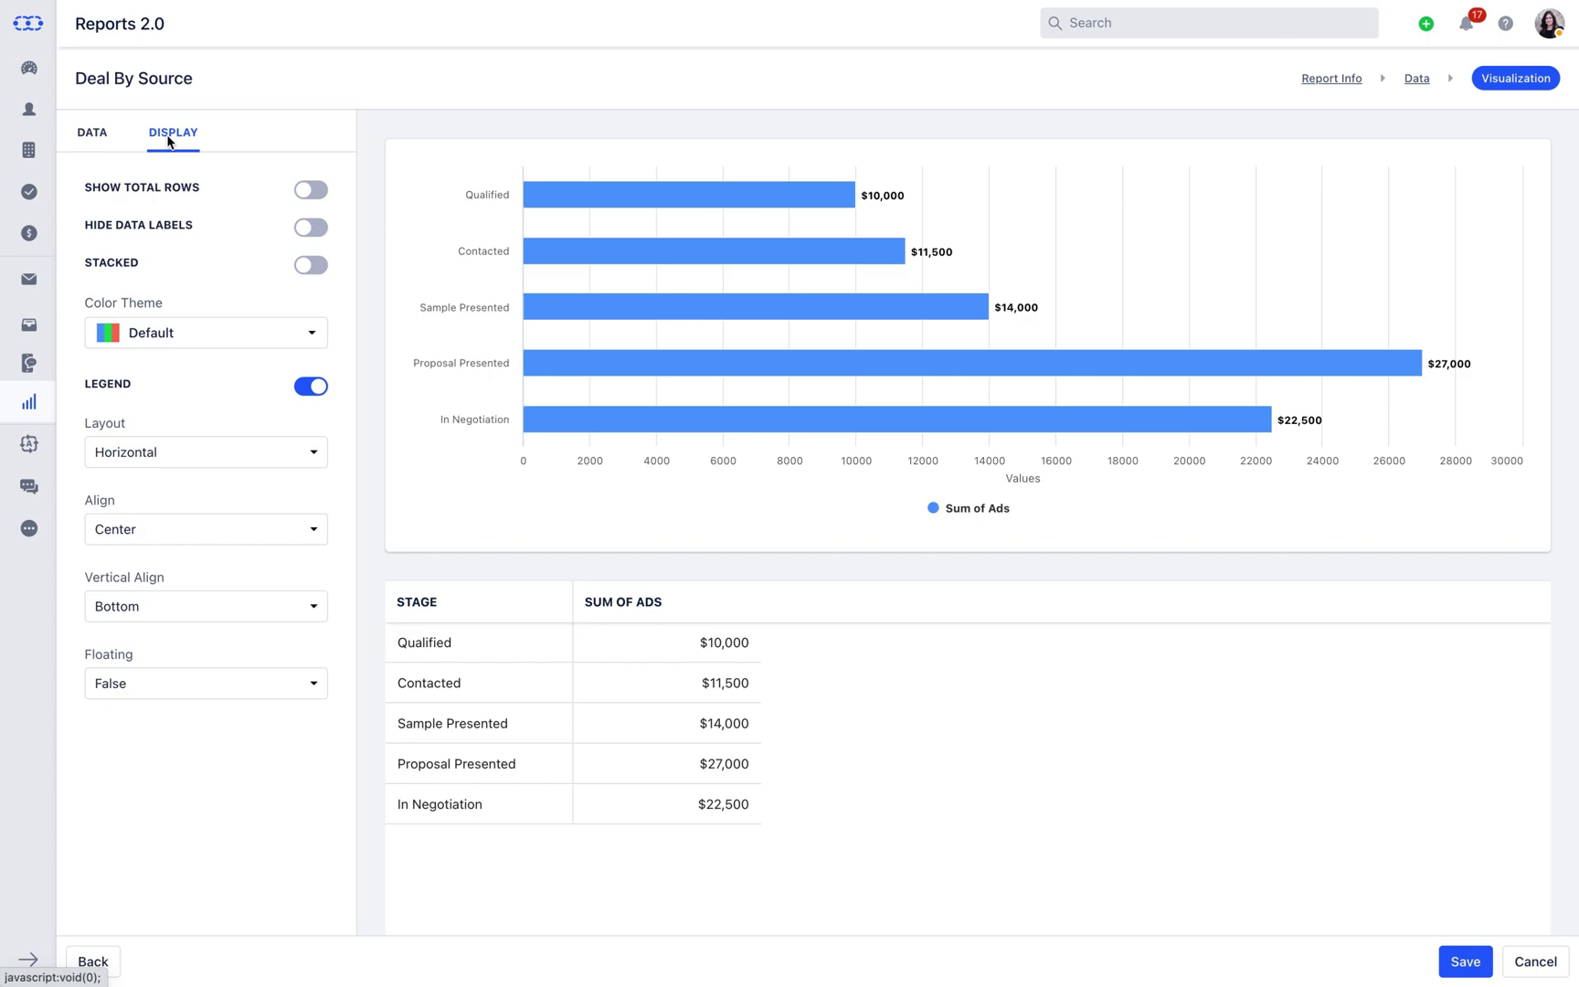
pyautogui.click(173, 347)
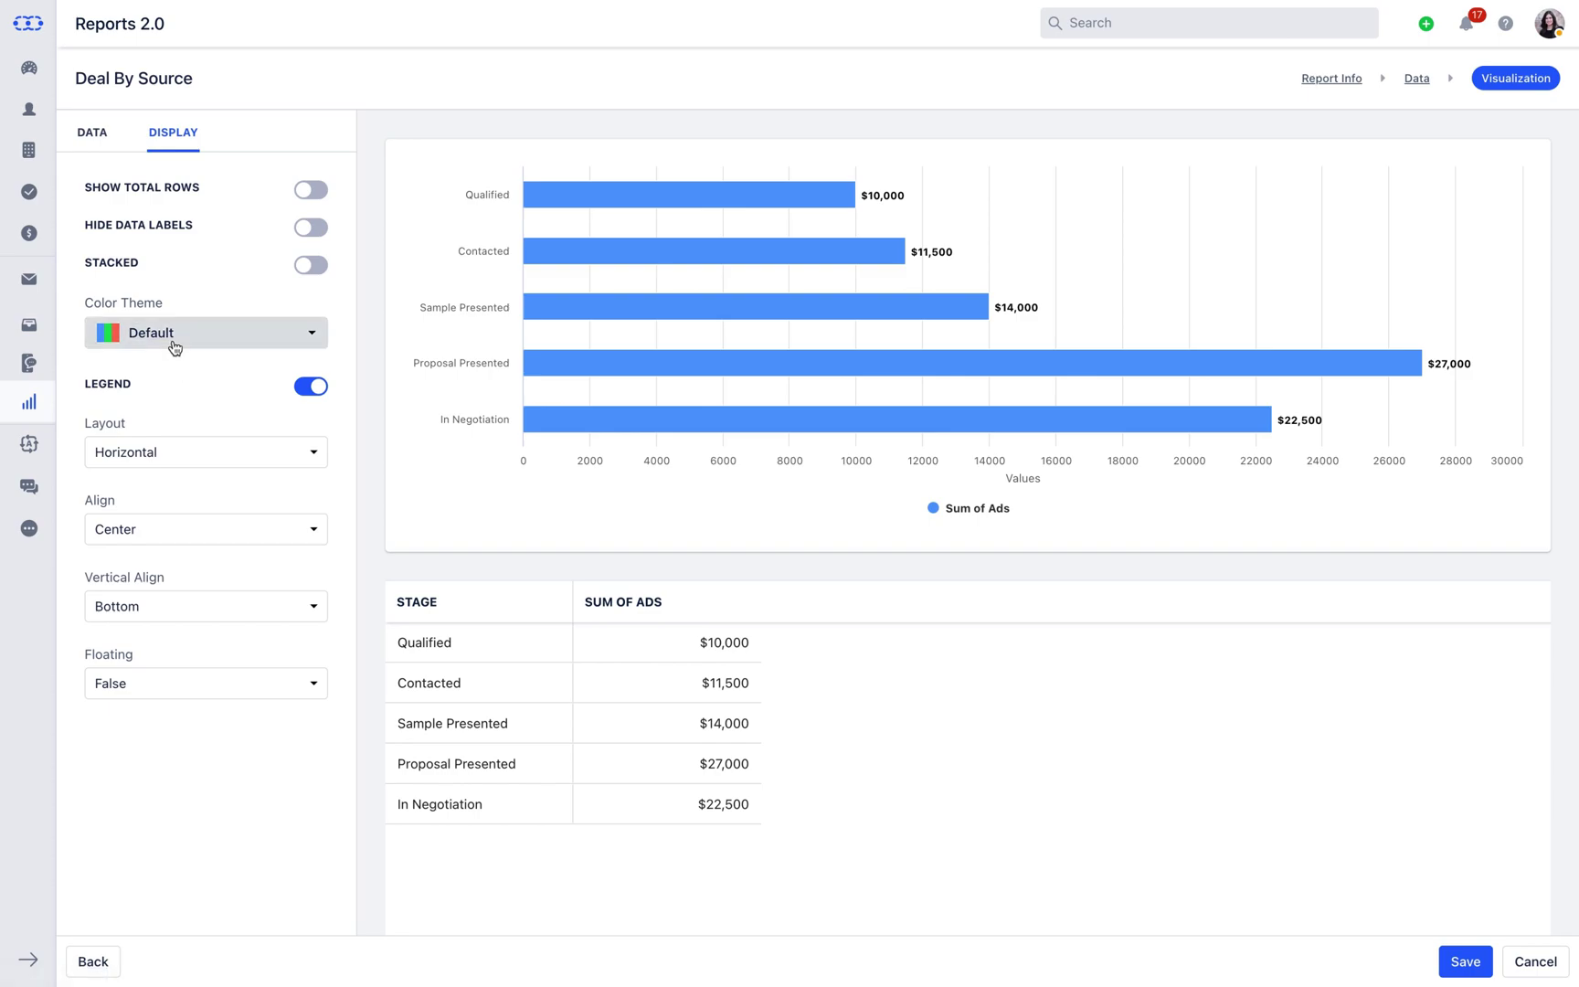
pyautogui.click(171, 428)
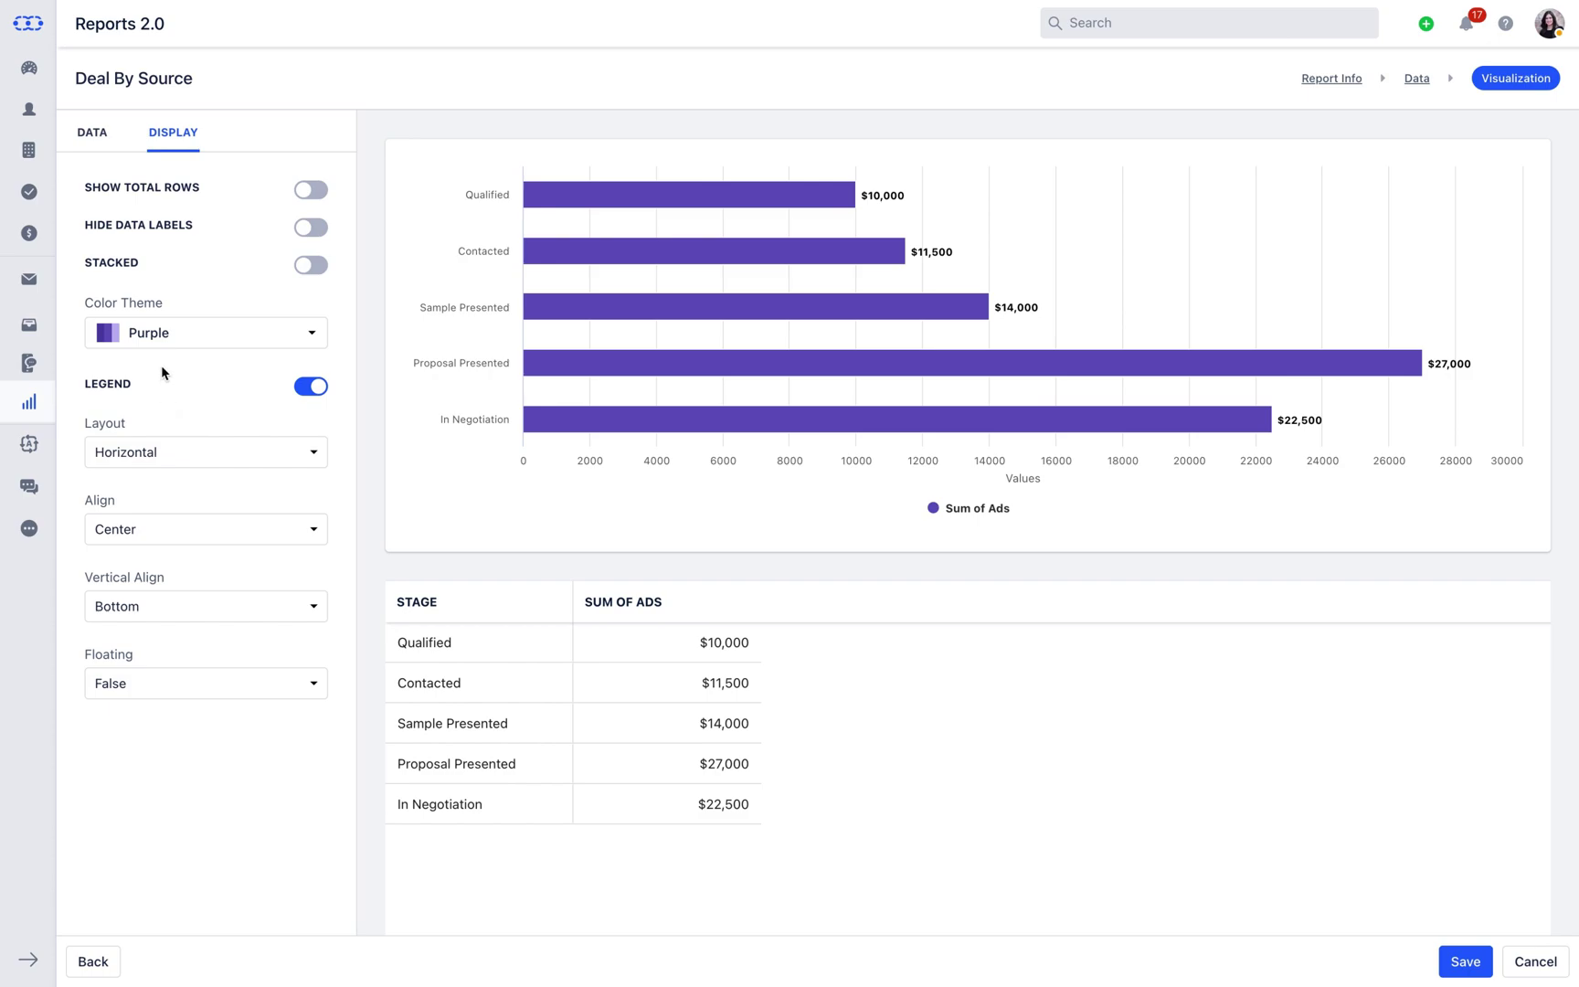
pyautogui.click(312, 195)
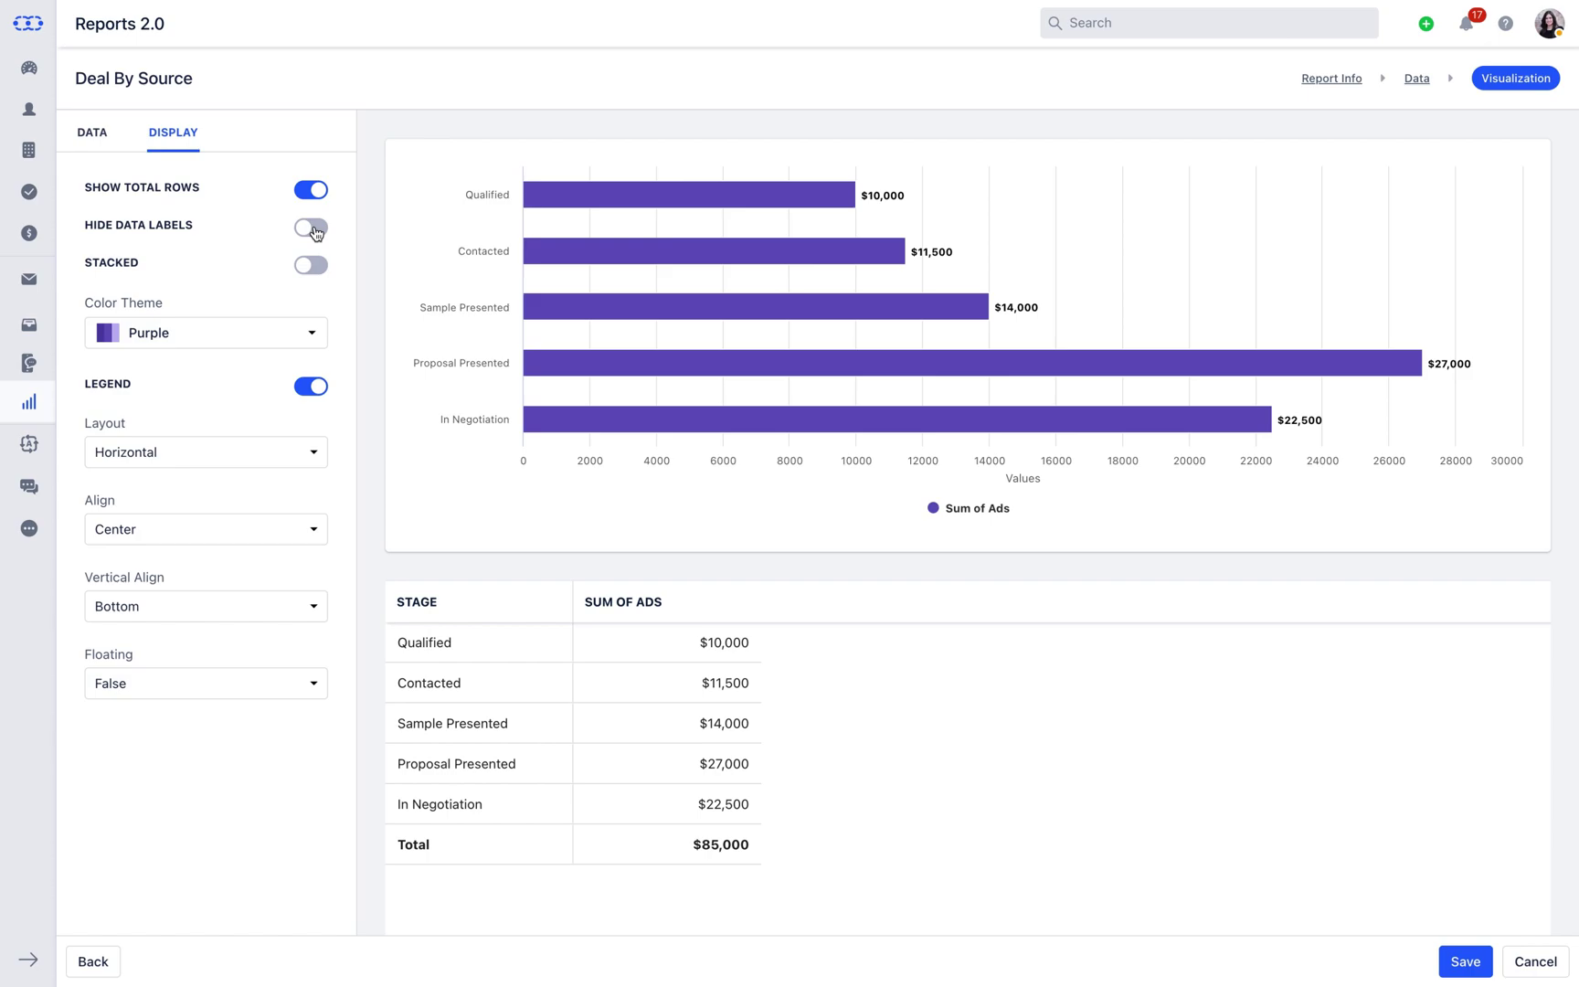
pyautogui.click(316, 233)
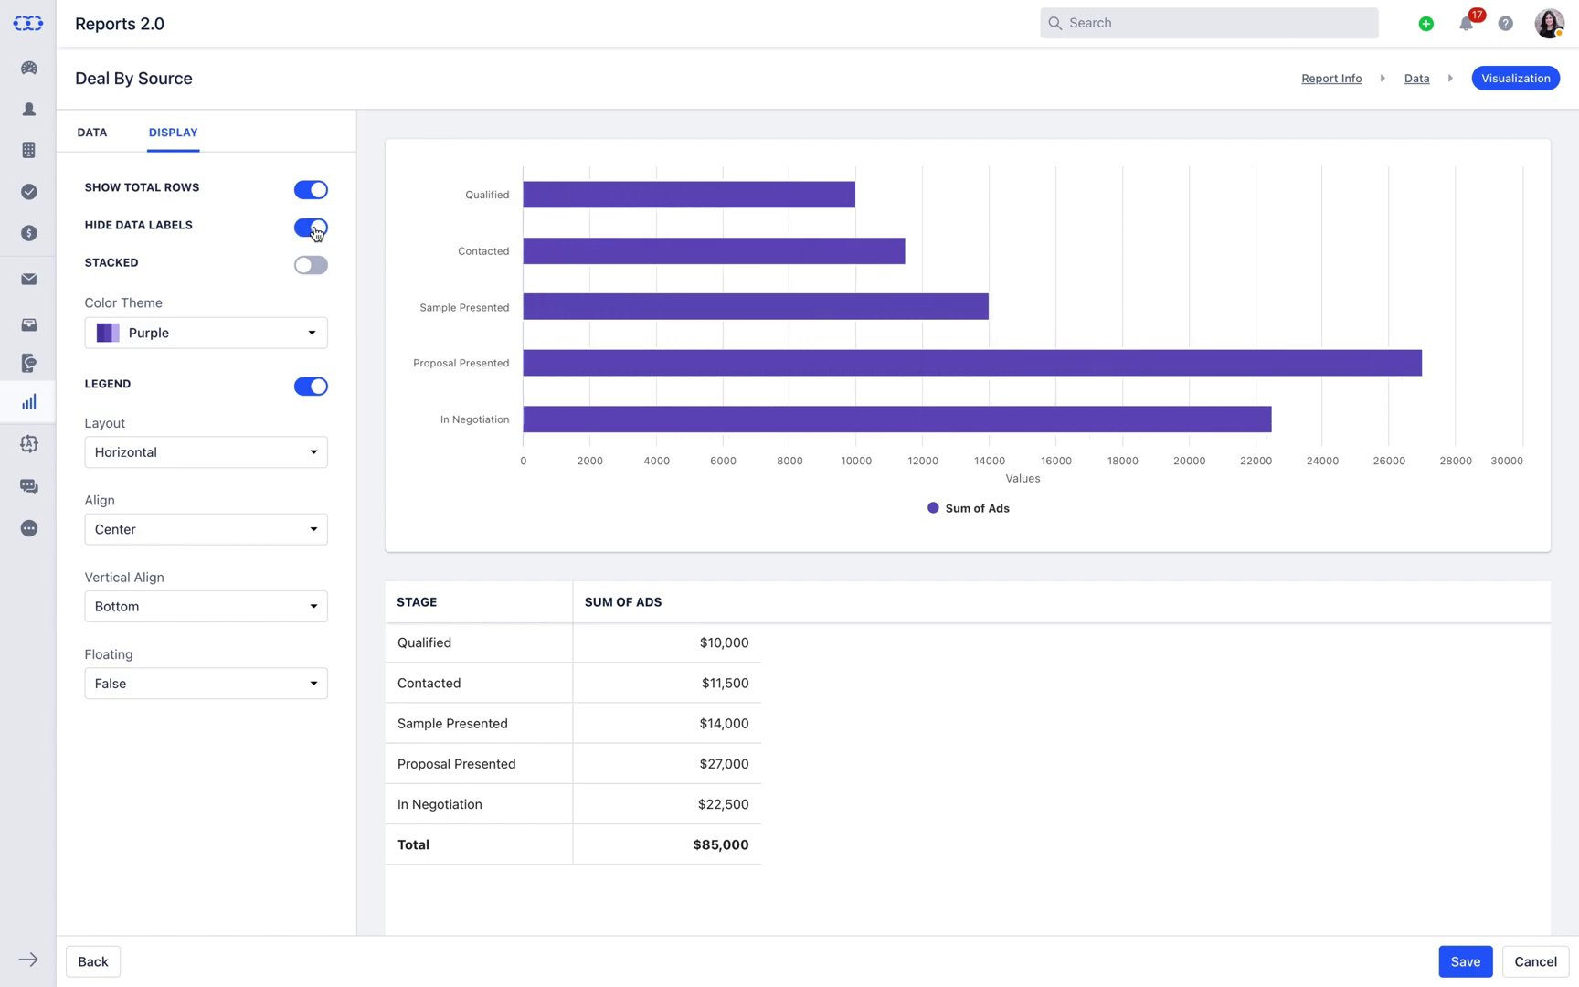
# Set a vertical, centered, bottom, non-floating legend and save the report
pyautogui.click(293, 456)
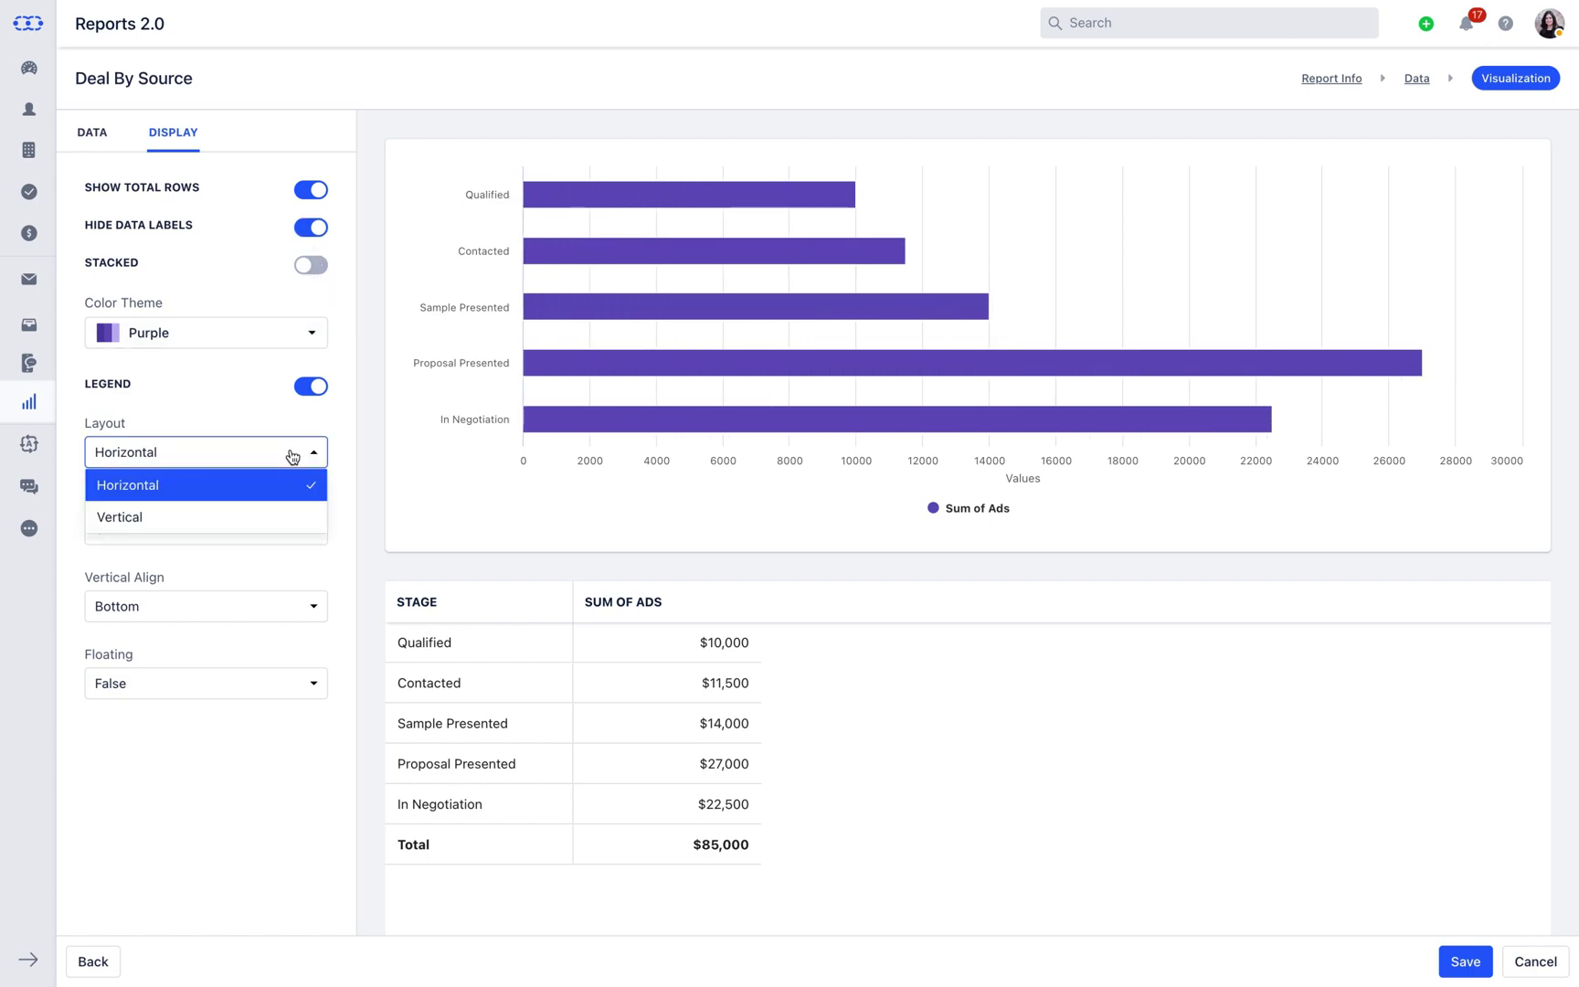
pyautogui.click(292, 514)
pyautogui.click(291, 533)
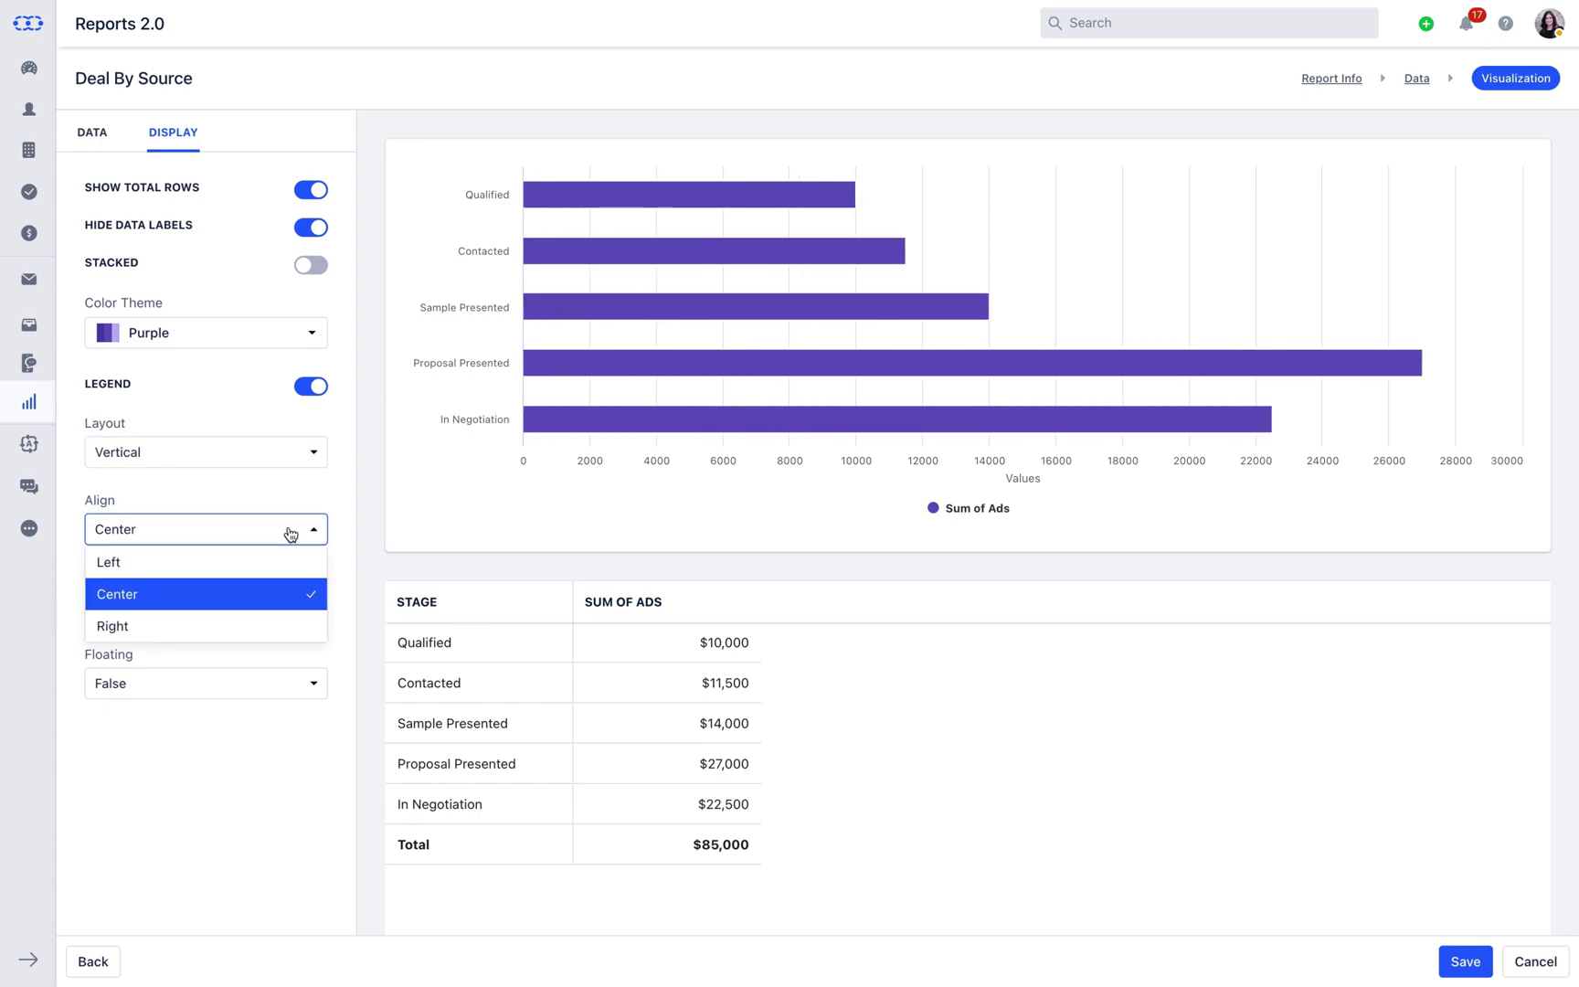
pyautogui.click(291, 538)
pyautogui.click(285, 609)
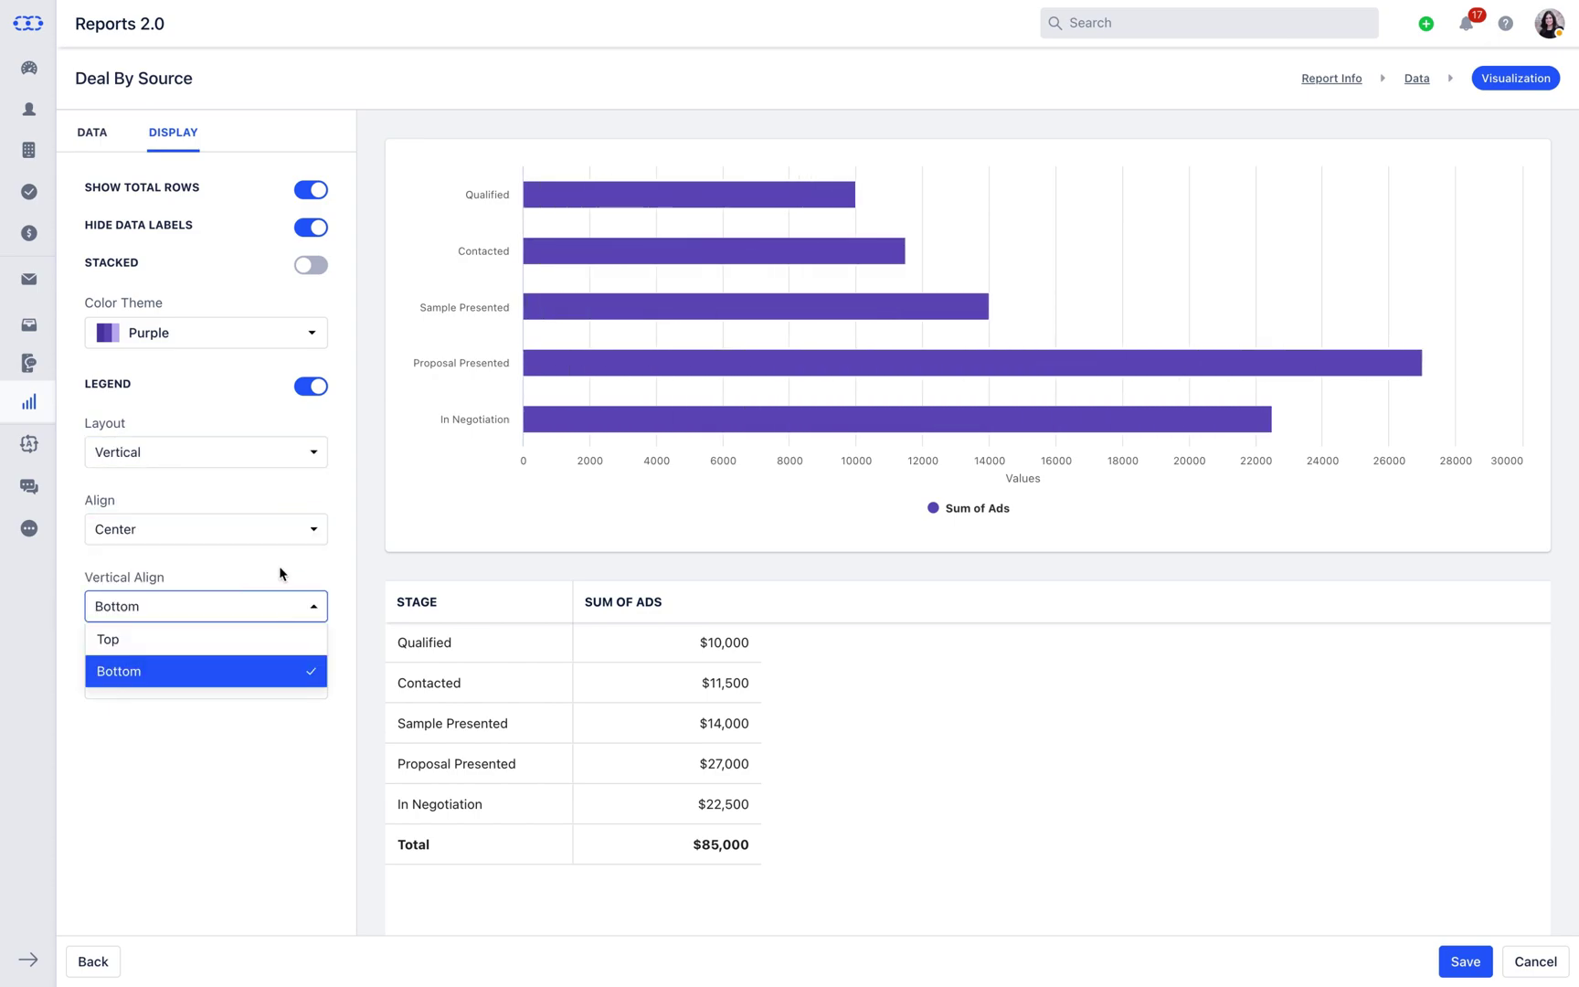
pyautogui.click(281, 674)
pyautogui.click(282, 687)
pyautogui.click(285, 654)
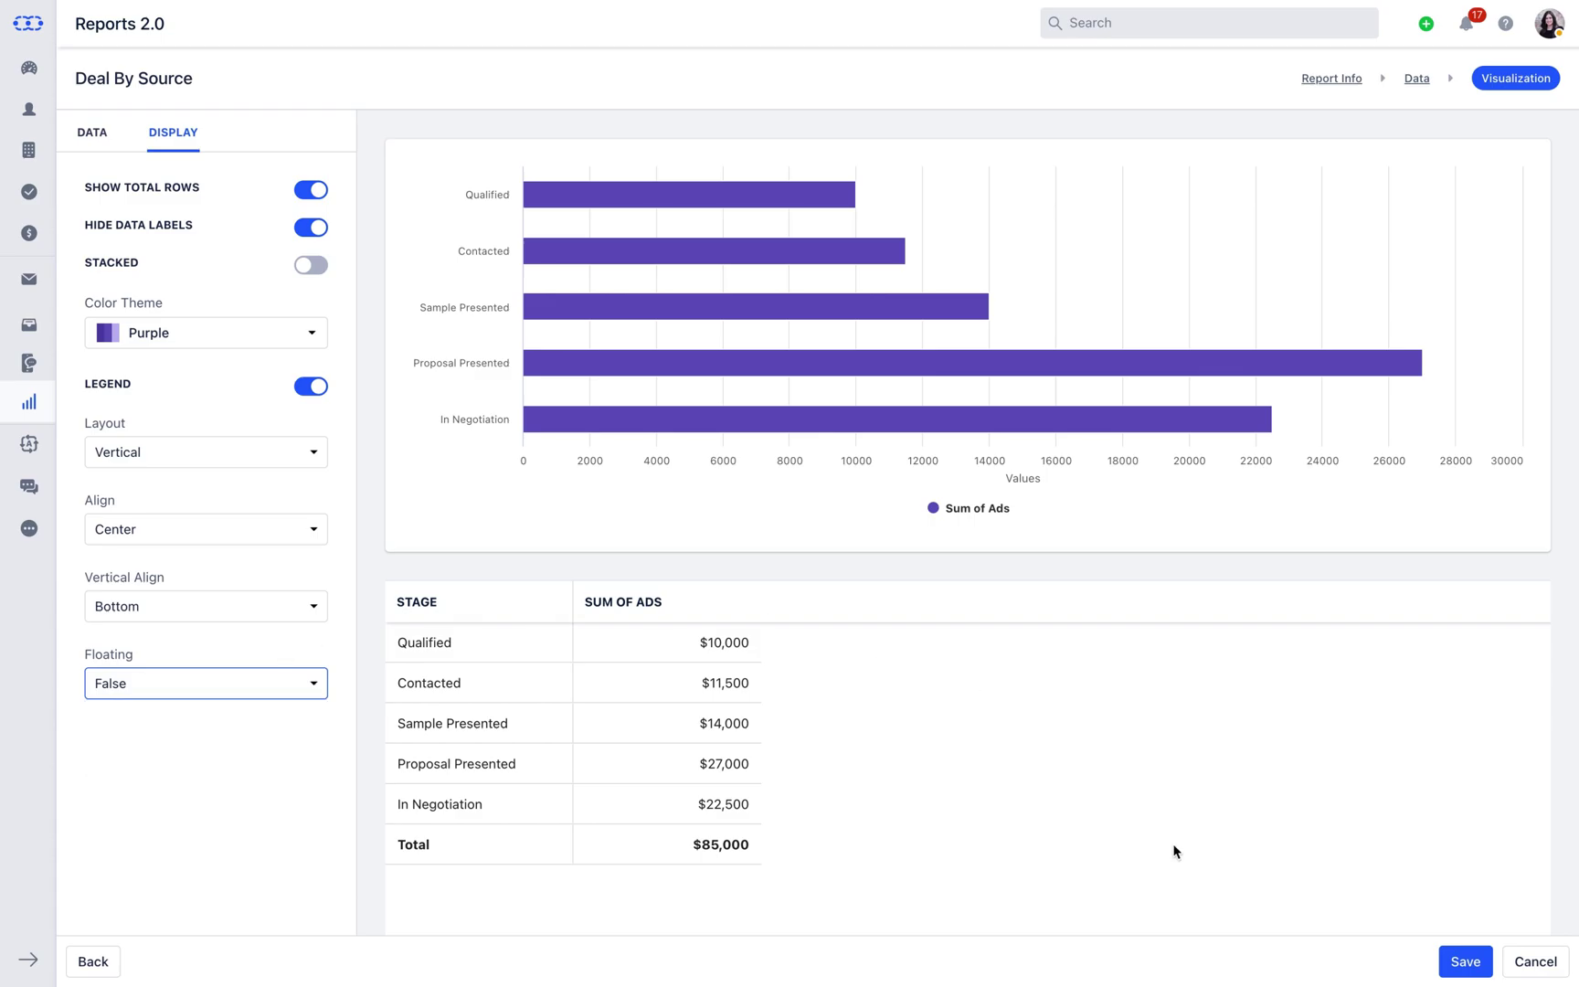
pyautogui.click(1459, 962)
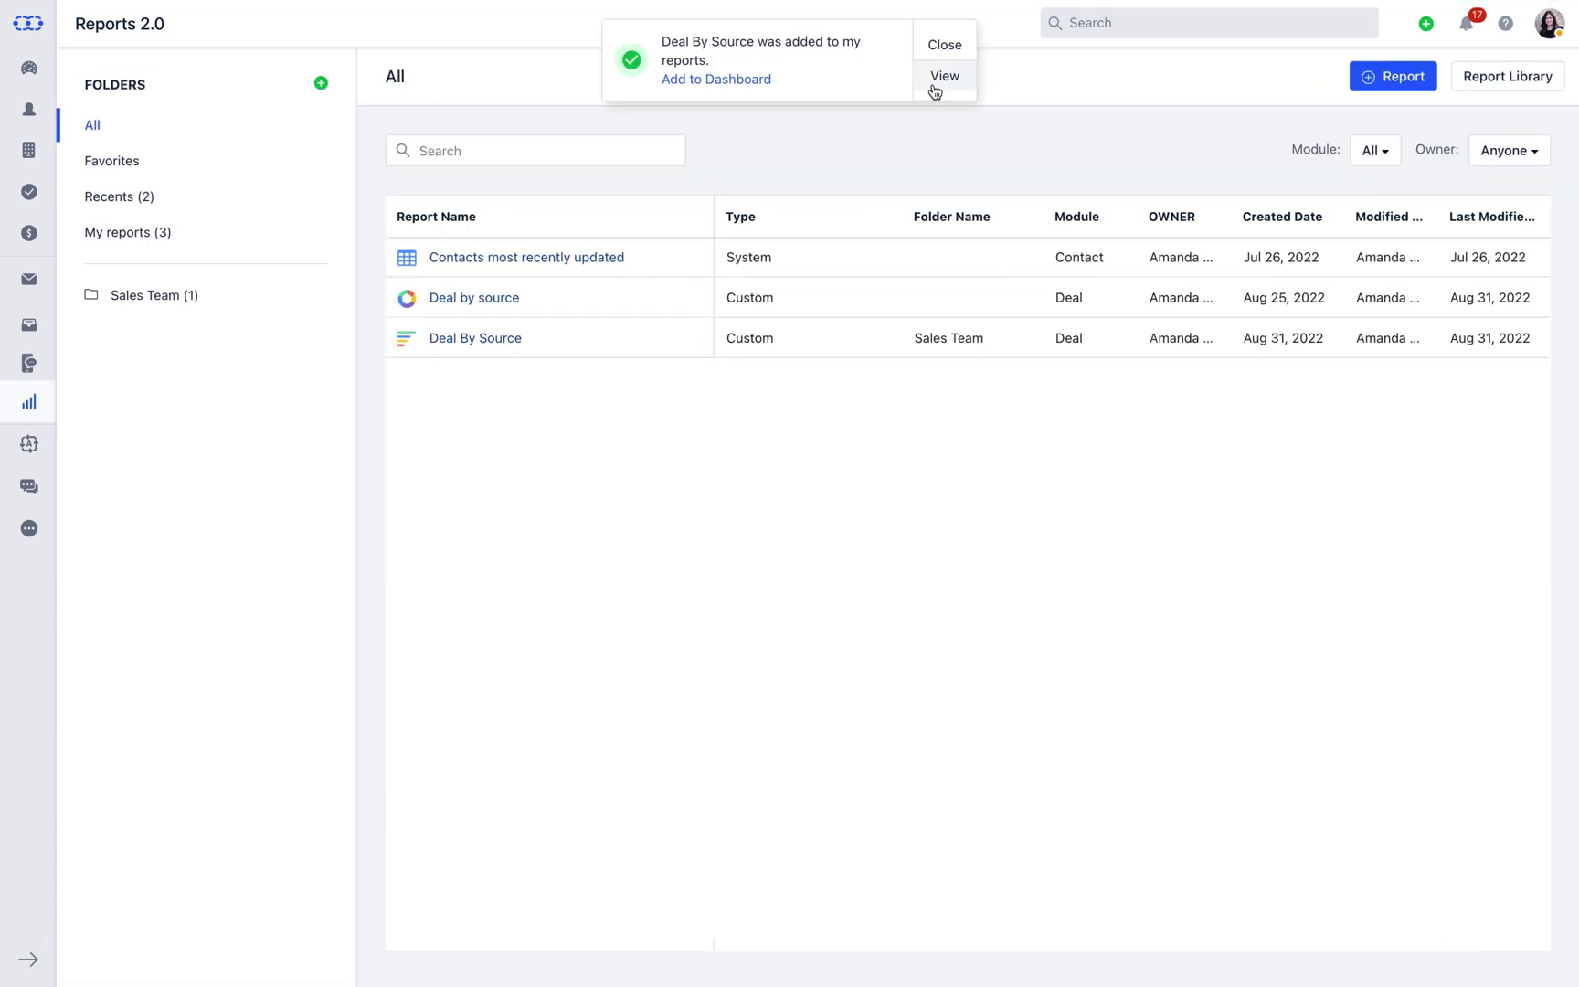
# Open Deal By Source from the 'added to my reports' notification's View link
pyautogui.click(934, 88)
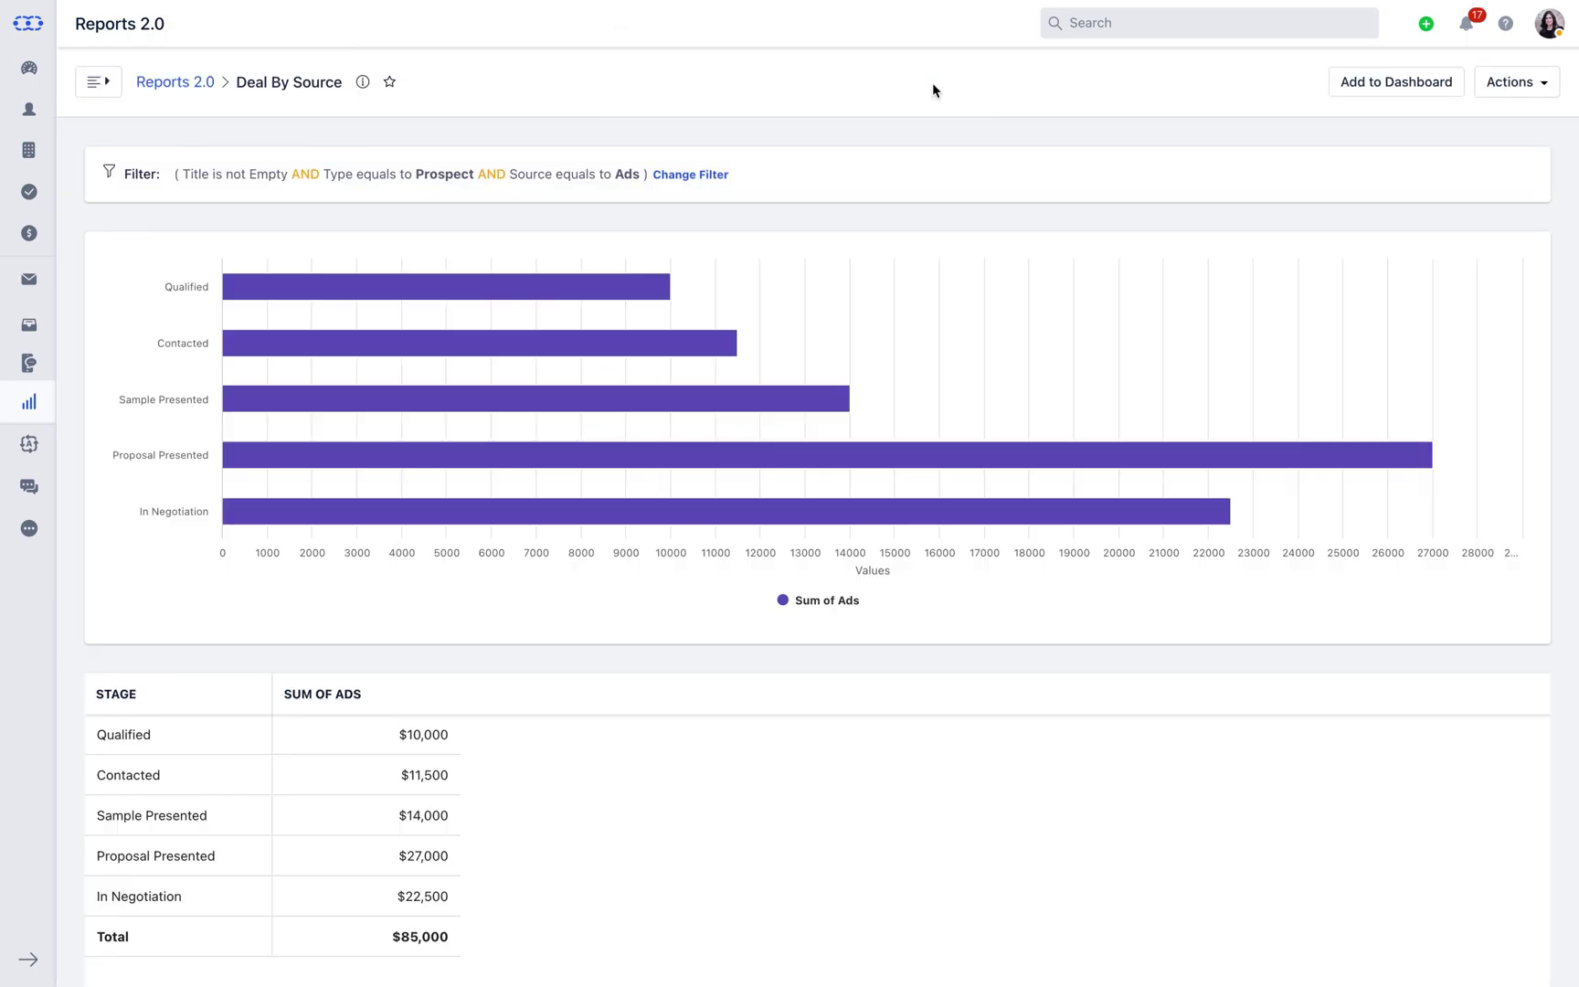